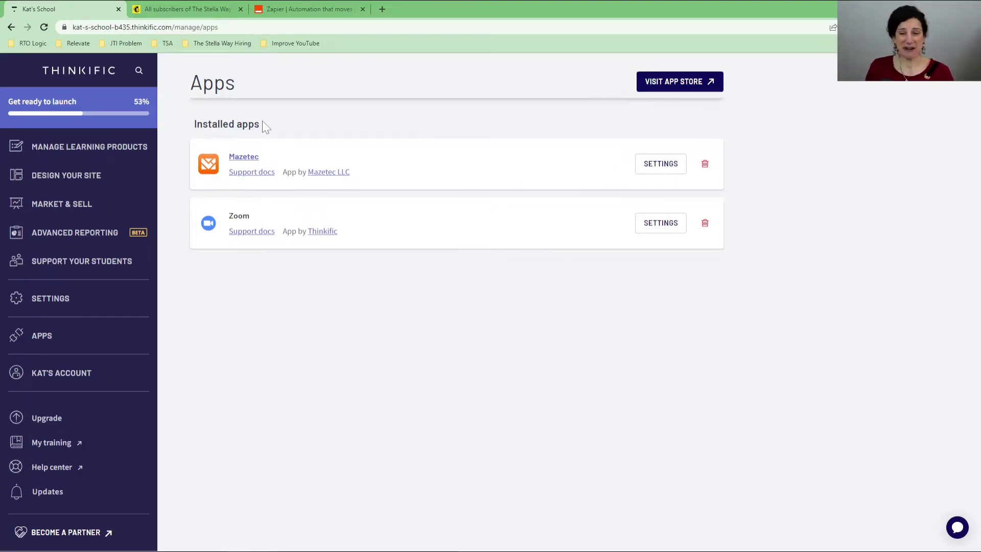
# Step: Open the Thinkific App Store and list the apps in the Email & Marketing category
pyautogui.click(698, 86)
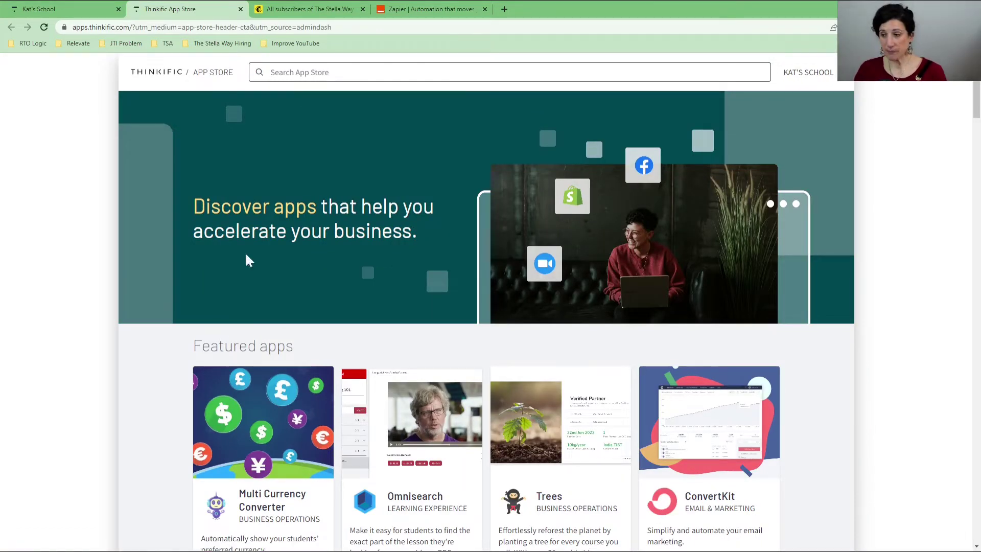
pyautogui.click(287, 67)
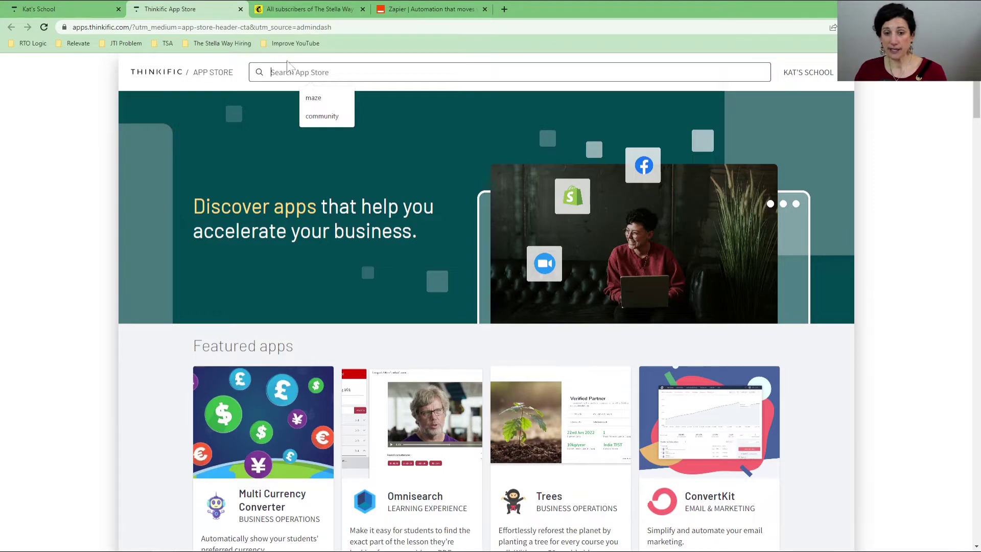
pyautogui.click(143, 379)
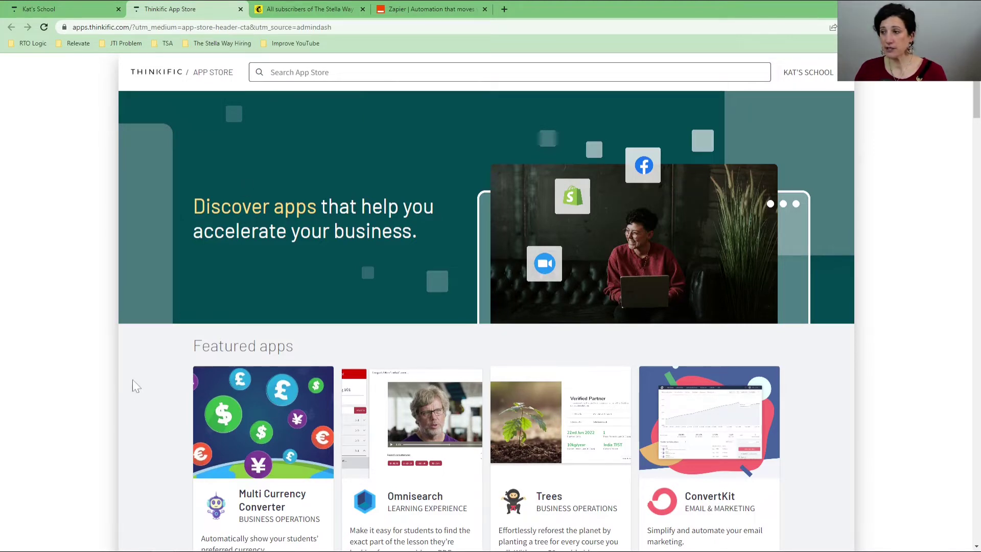
pyautogui.scroll(-8, 144, 367)
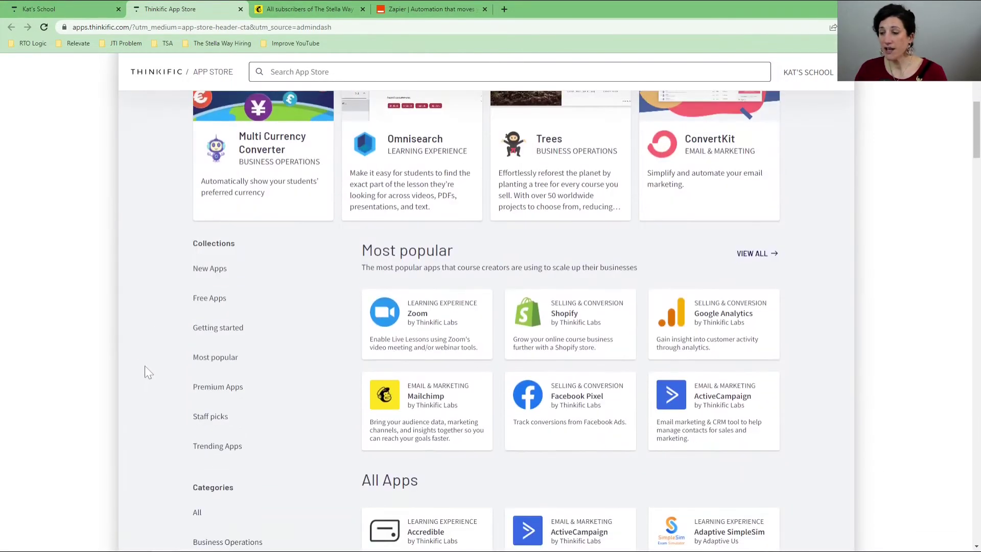
pyautogui.scroll(-2, 158, 316)
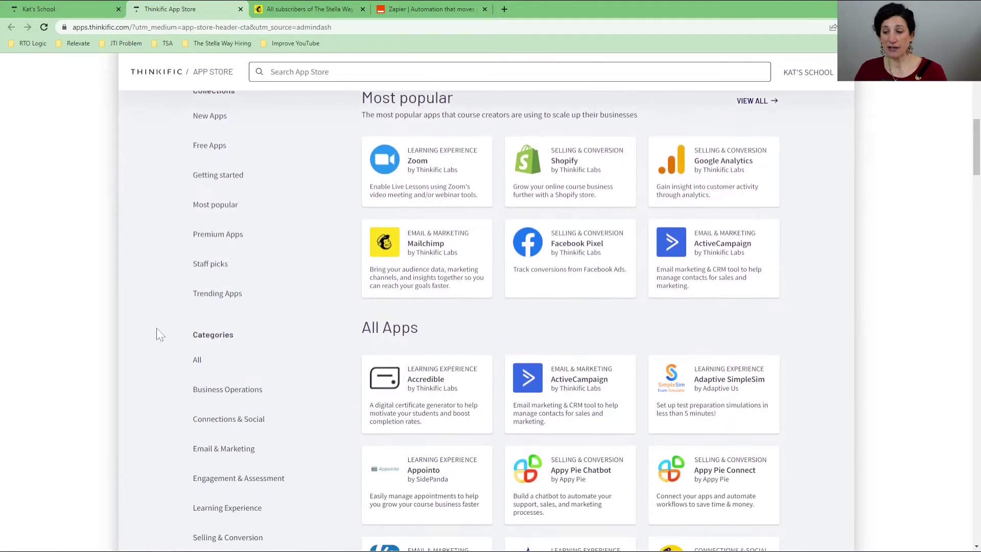
pyautogui.scroll(1, 184, 210)
pyautogui.scroll(-2, 172, 291)
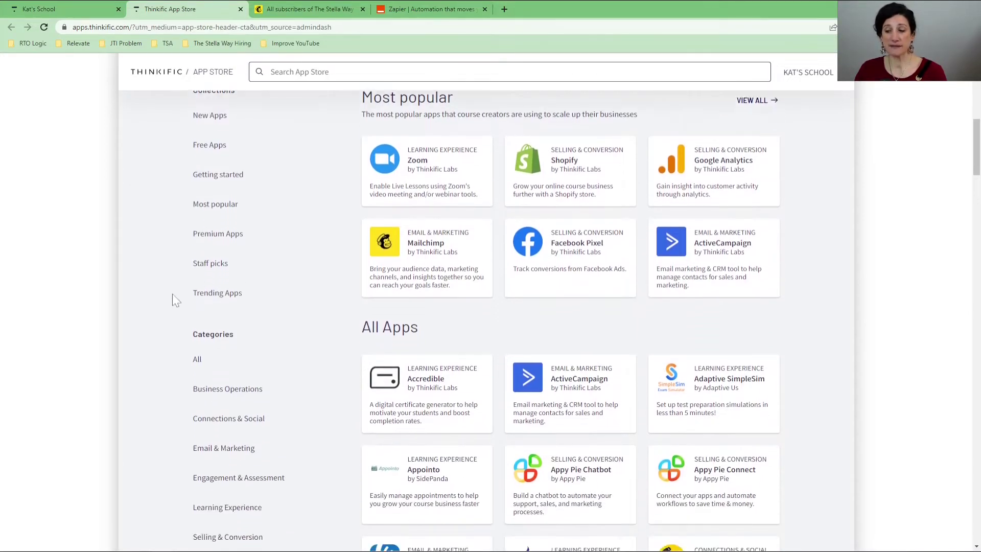
pyautogui.scroll(-1, 172, 305)
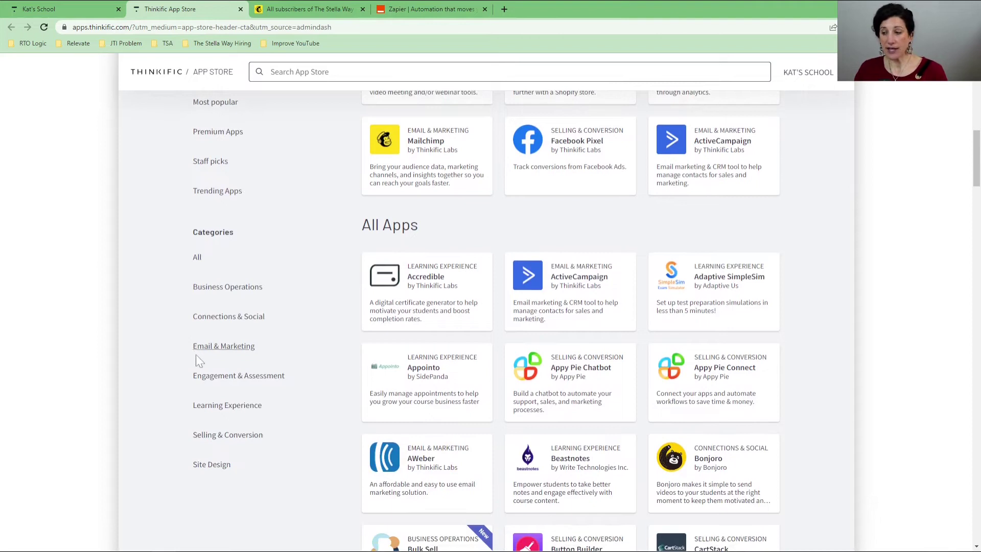
pyautogui.click(229, 352)
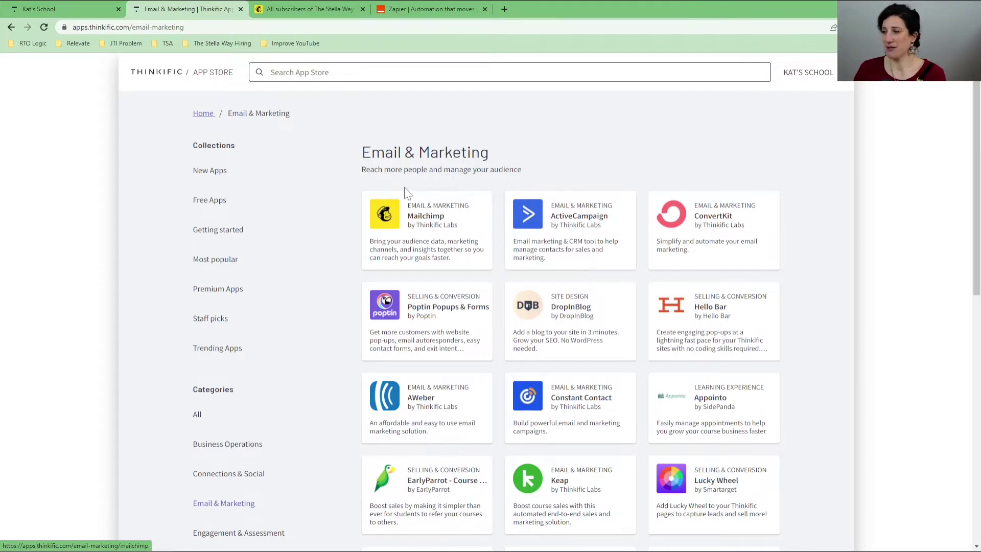
# Step: Install the Mailchimp app from its details page, accepting the requested permissions
pyautogui.click(414, 226)
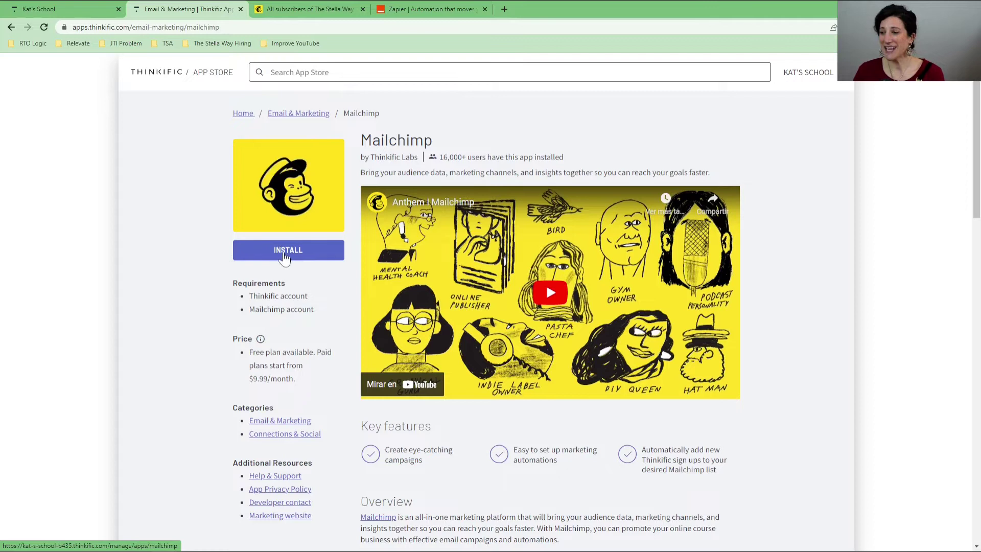
pyautogui.click(280, 256)
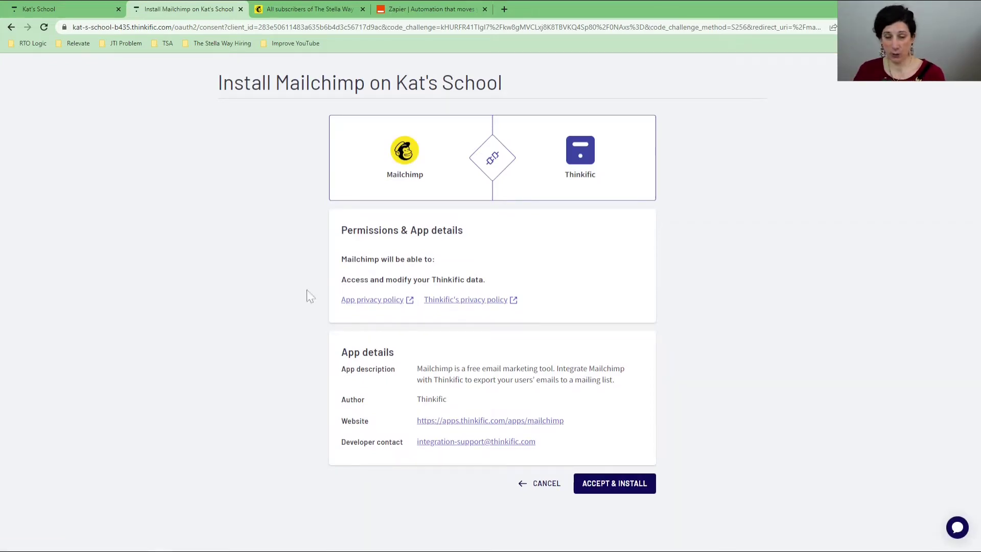
pyautogui.click(594, 485)
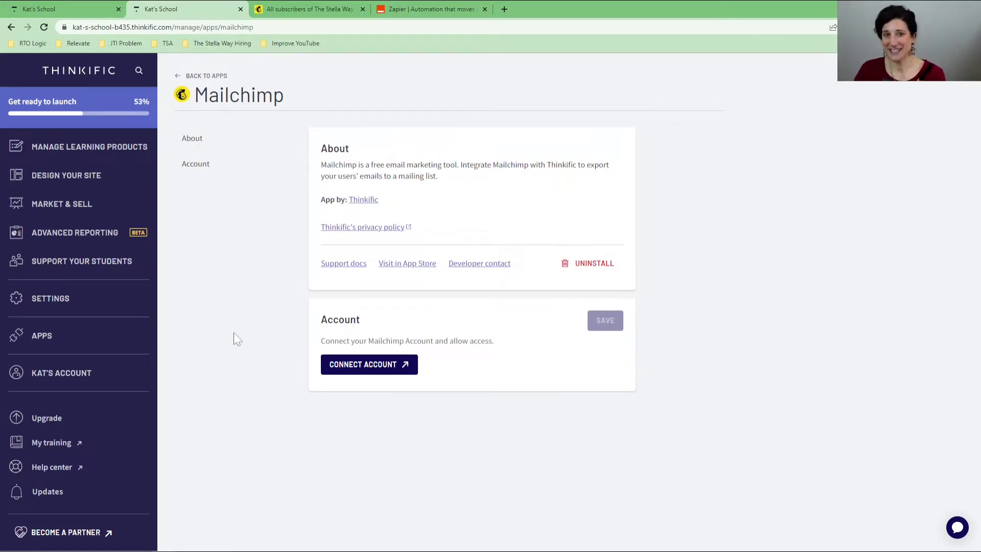
# Step: Log in to Mailchimp with the saved credentials and authorize Thinkific's access
pyautogui.click(353, 372)
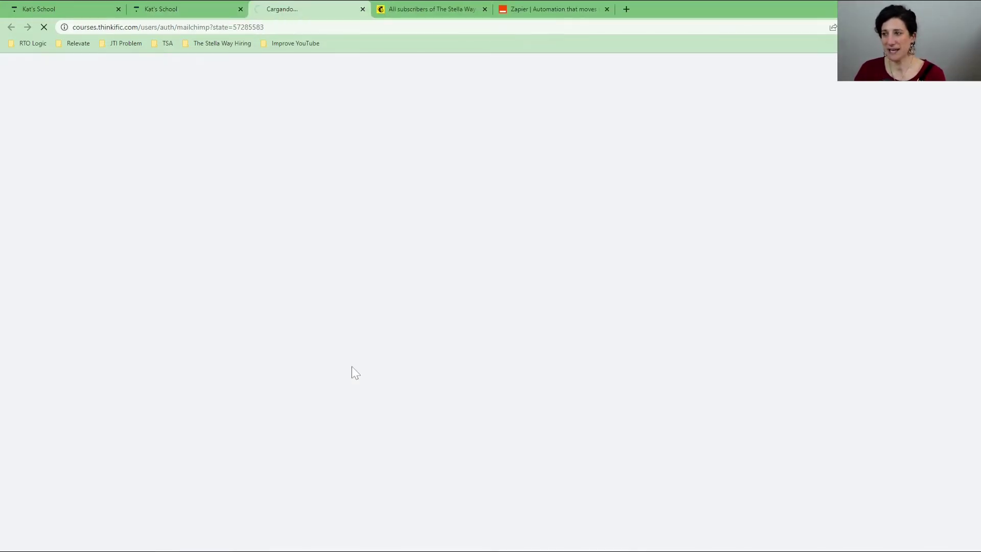
pyautogui.write('ka')
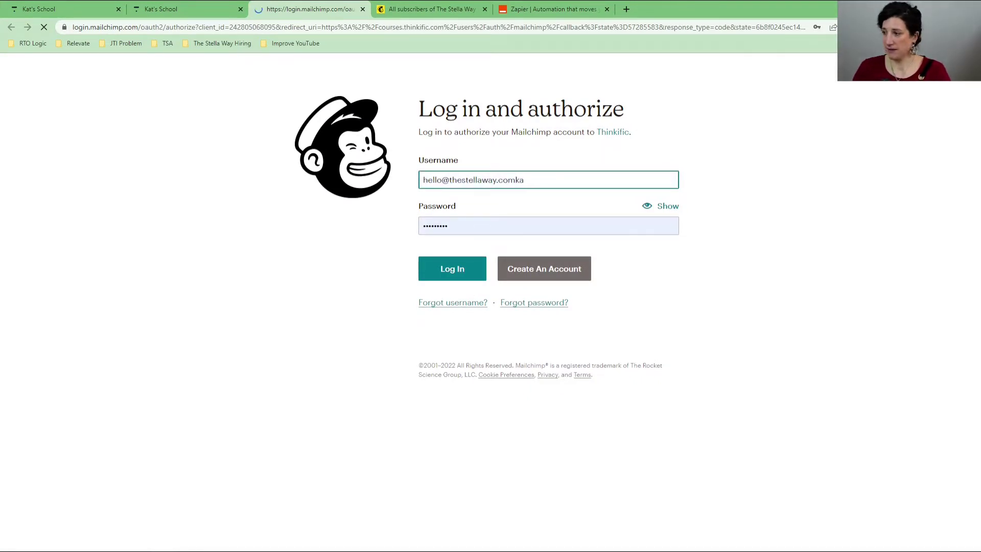
pyautogui.press('BackSpace')
pyautogui.press('BackSpace')
pyautogui.hotkey('ctrl', 'a')
pyautogui.write('kat')
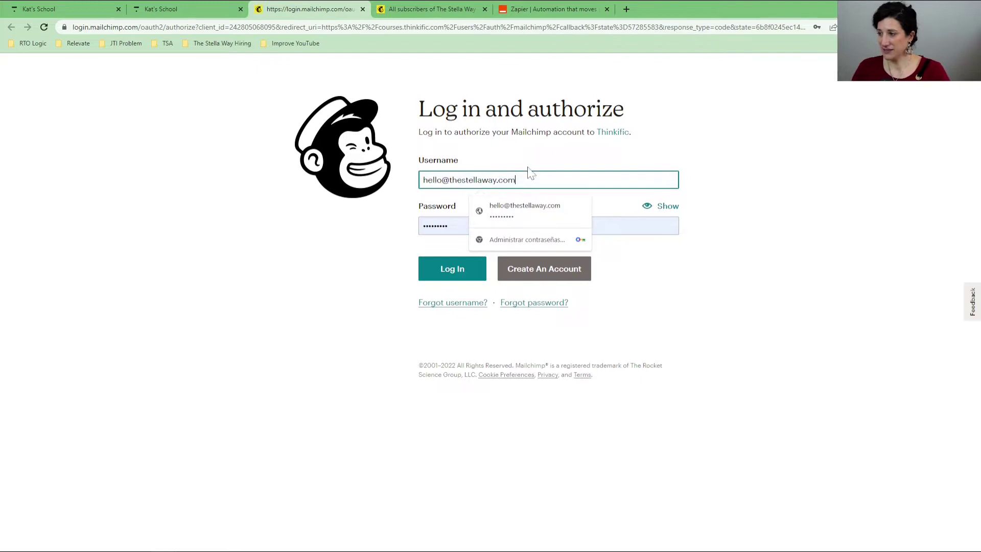
pyautogui.press('Down')
pyautogui.press('Return')
pyautogui.press('Tab')
pyautogui.write('*********')
pyautogui.click(427, 271)
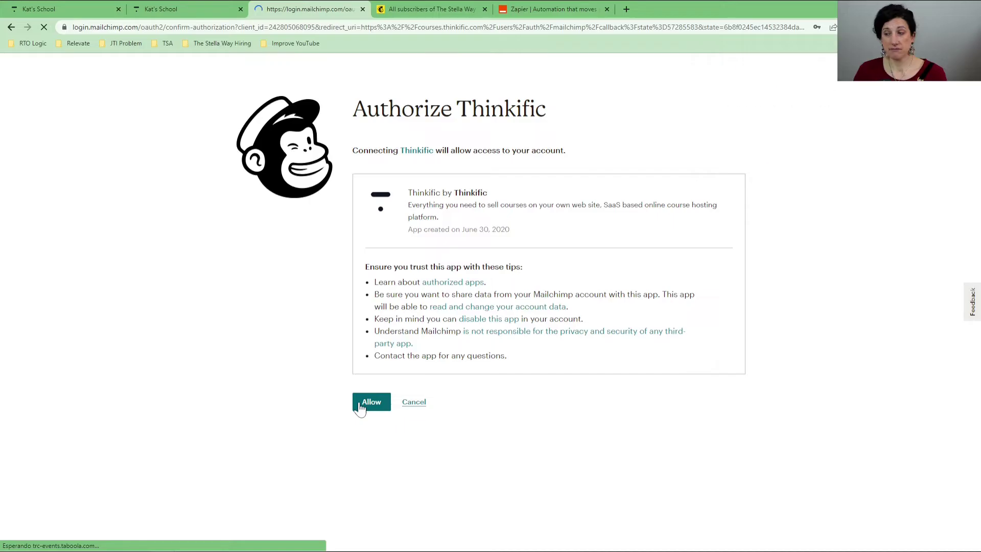
pyautogui.click(361, 407)
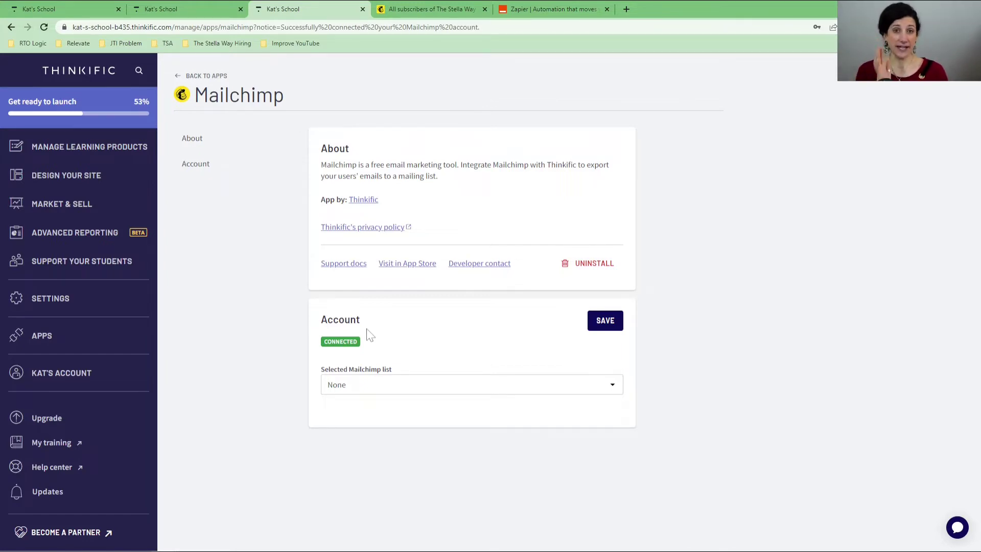
# Step: Select The Stella Way as the Mailchimp list after checking its name in Mailchimp, and save
pyautogui.click(406, 390)
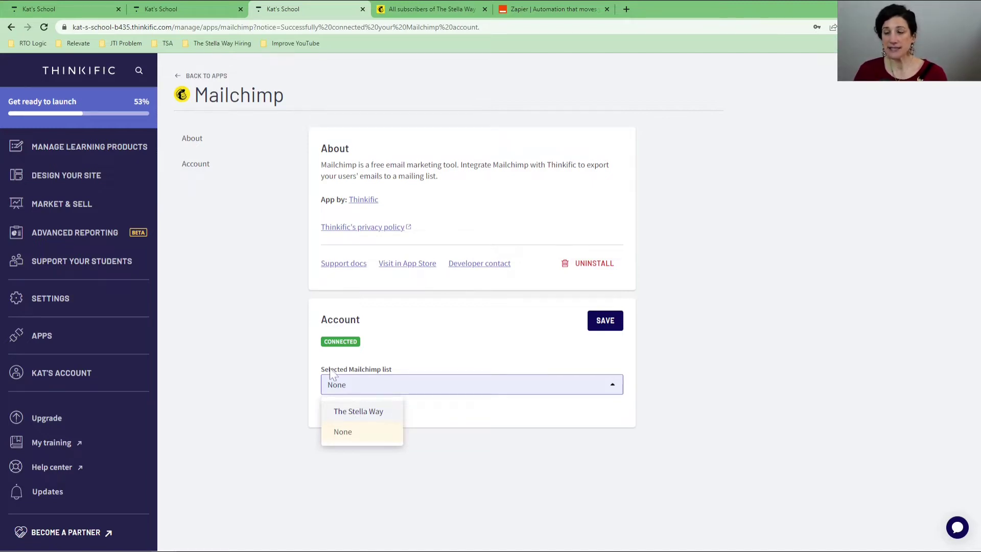
pyautogui.click(417, 10)
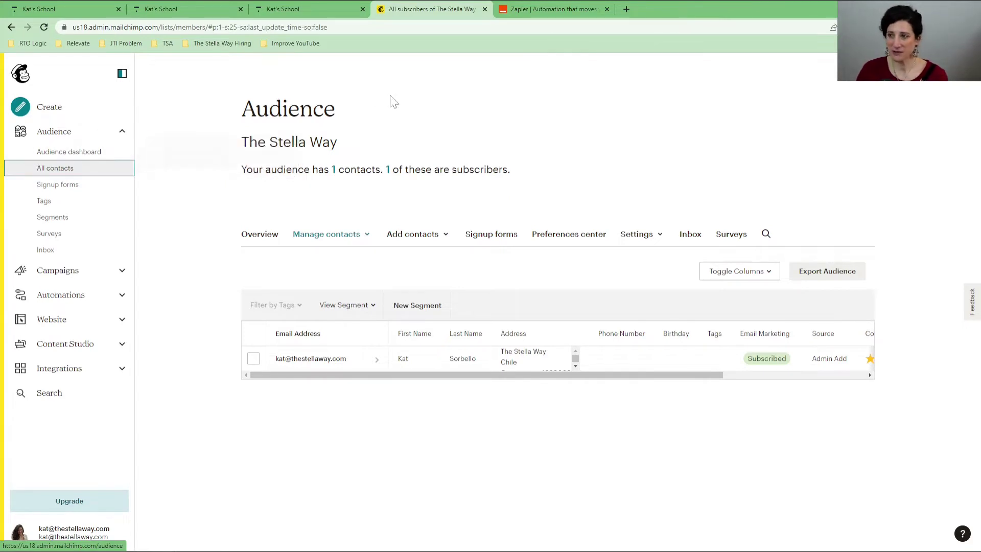
pyautogui.tripleClick(261, 154)
pyautogui.click(305, 11)
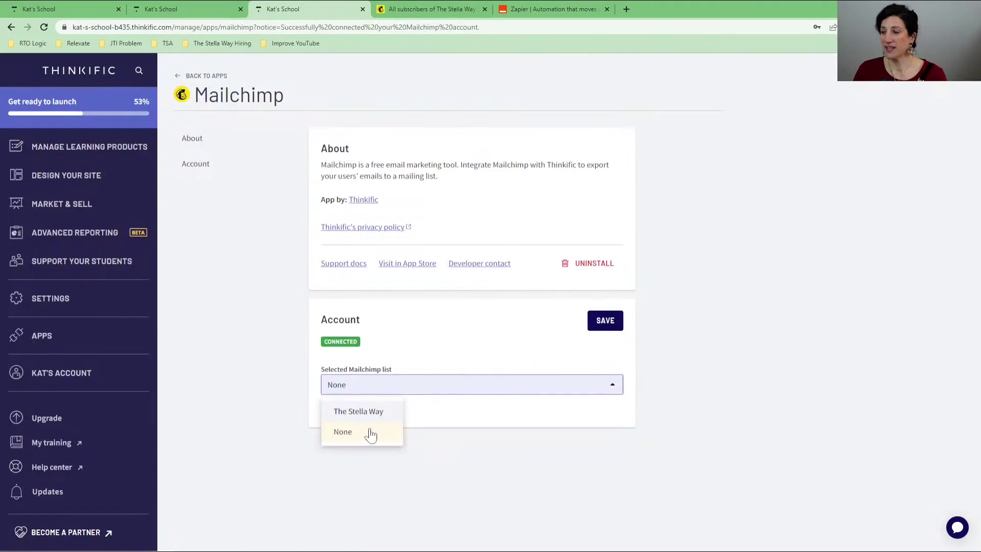
pyautogui.click(359, 412)
pyautogui.click(599, 324)
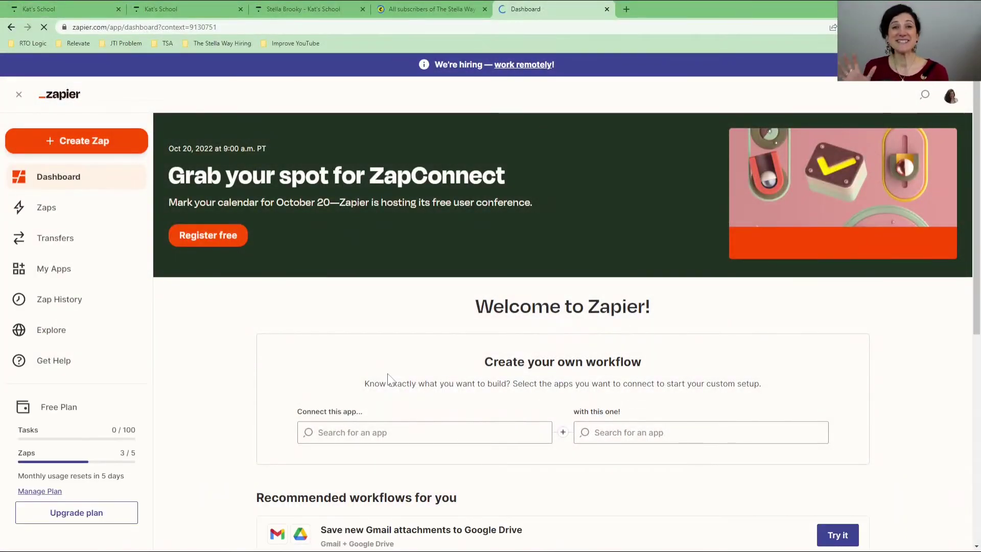
# Step: Pick Thinkific and Mailchimp as the two apps in Create your own workflow
pyautogui.scroll(-1, 362, 369)
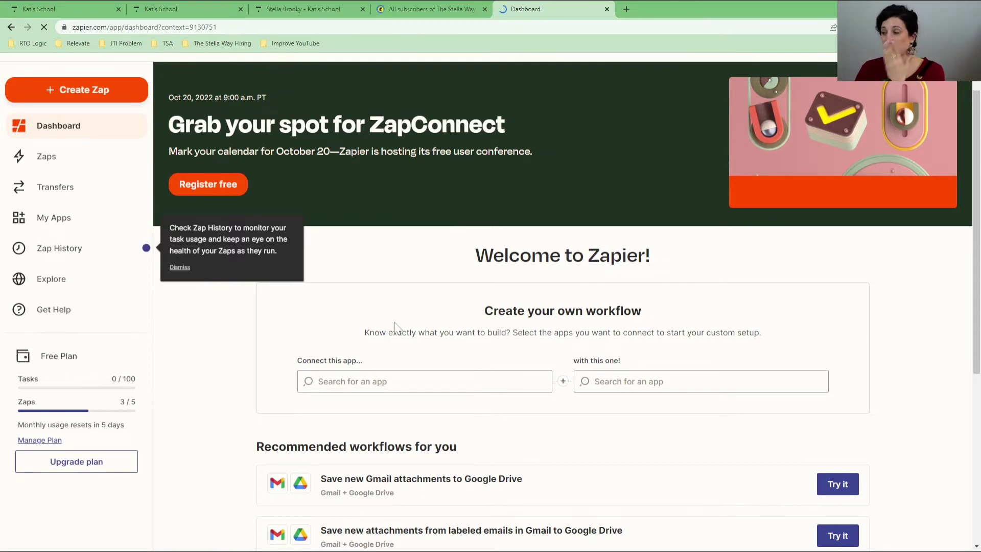
pyautogui.scroll(-1, 384, 331)
pyautogui.scroll(-1, 384, 331)
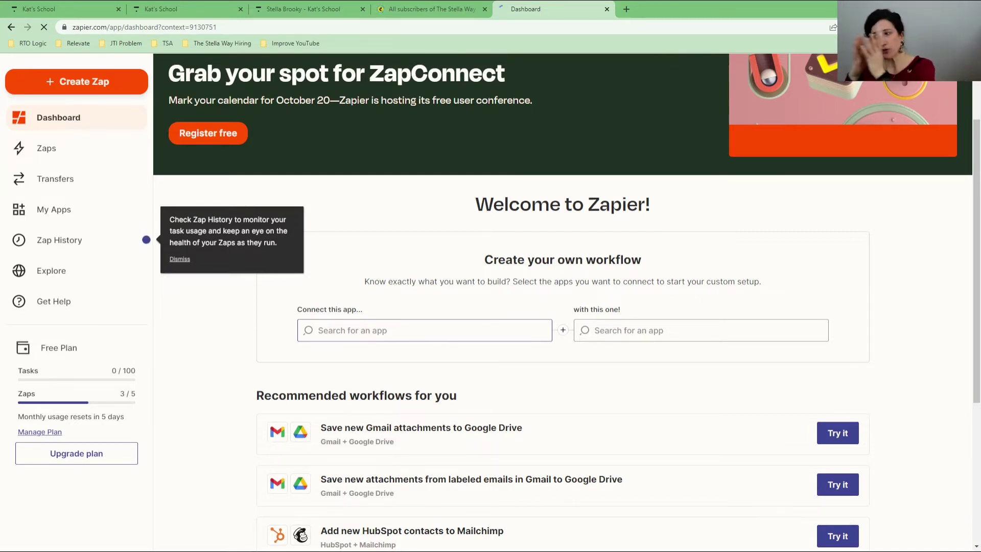
pyautogui.click(319, 330)
pyautogui.write('thinkific')
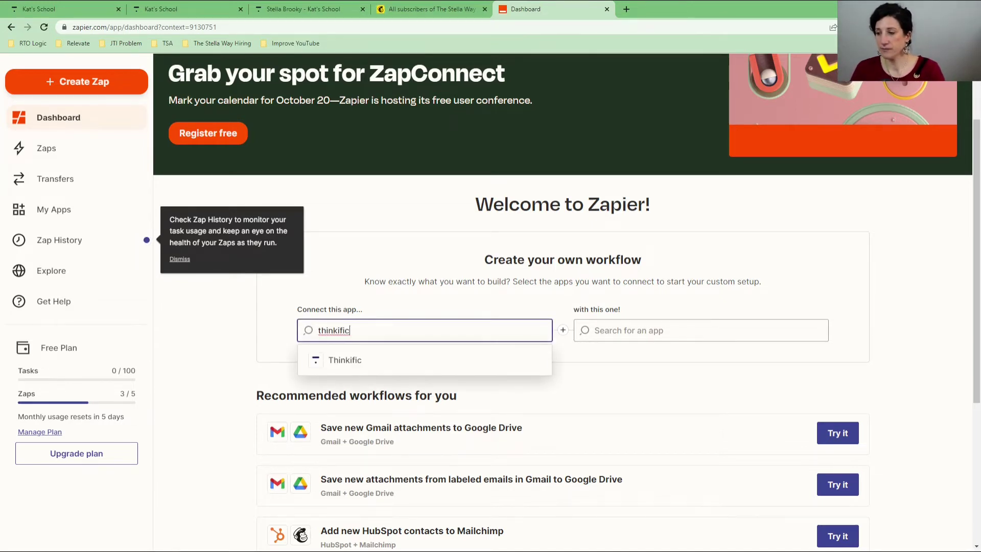
pyautogui.click(352, 357)
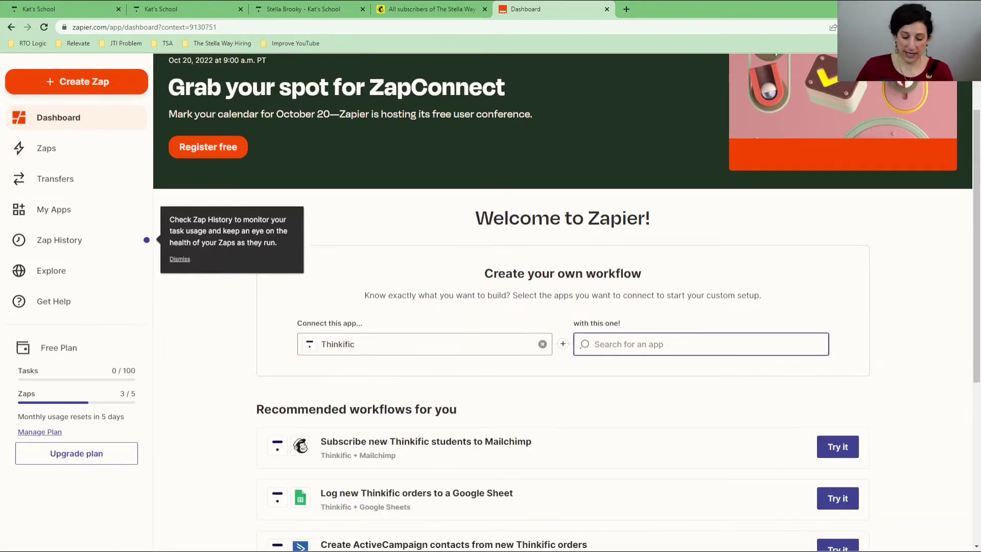
pyautogui.write('mailchimp')
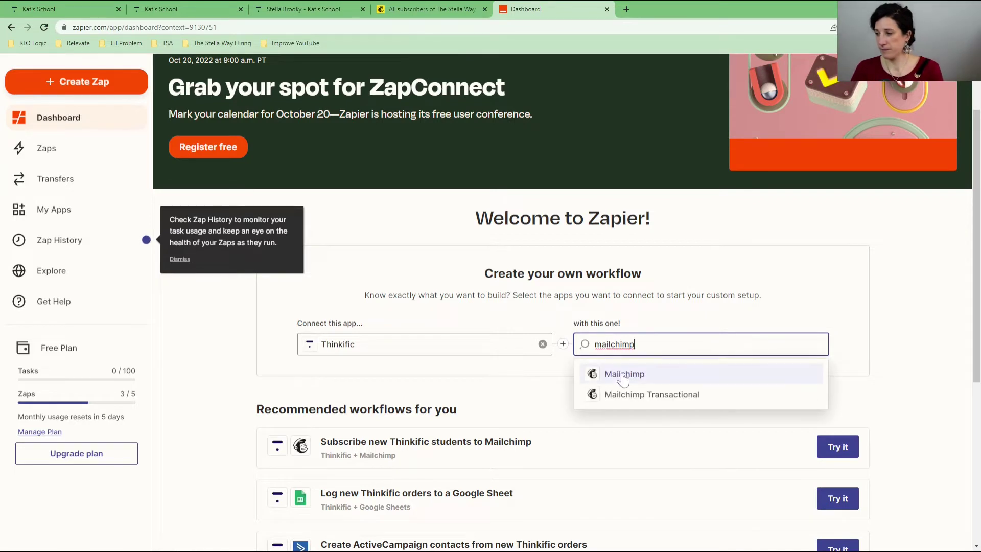
pyautogui.click(620, 373)
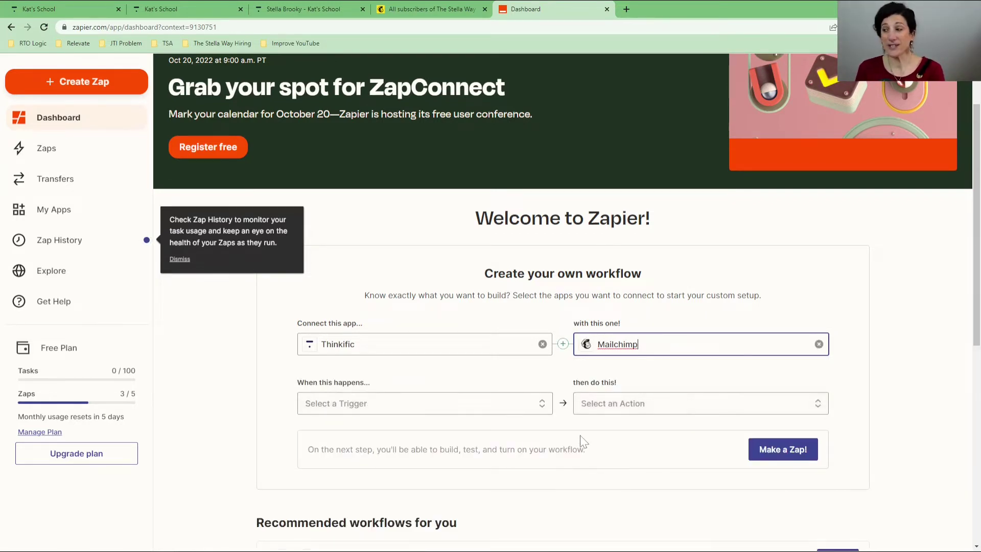
# Step: Set the trigger to New Free Preview Enrollment and the action to Add/Update Subscriber
pyautogui.scroll(-1, 435, 348)
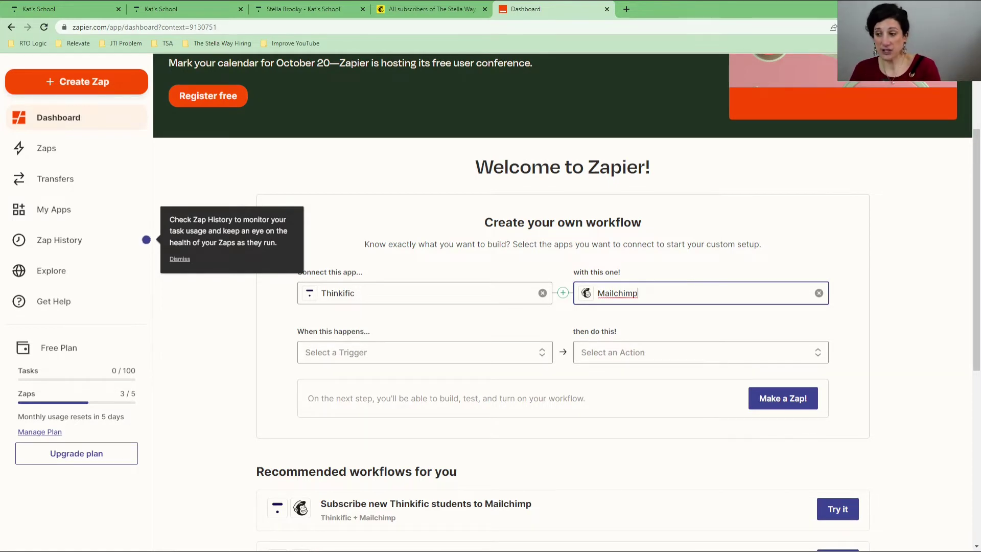
pyautogui.click(443, 353)
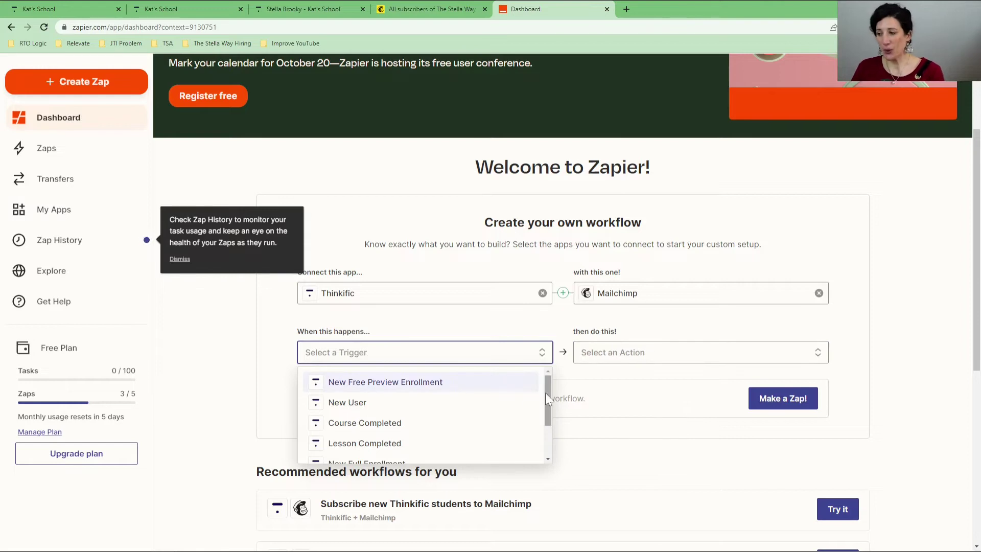
pyautogui.moveTo(547, 393); pyautogui.dragTo(551, 386)
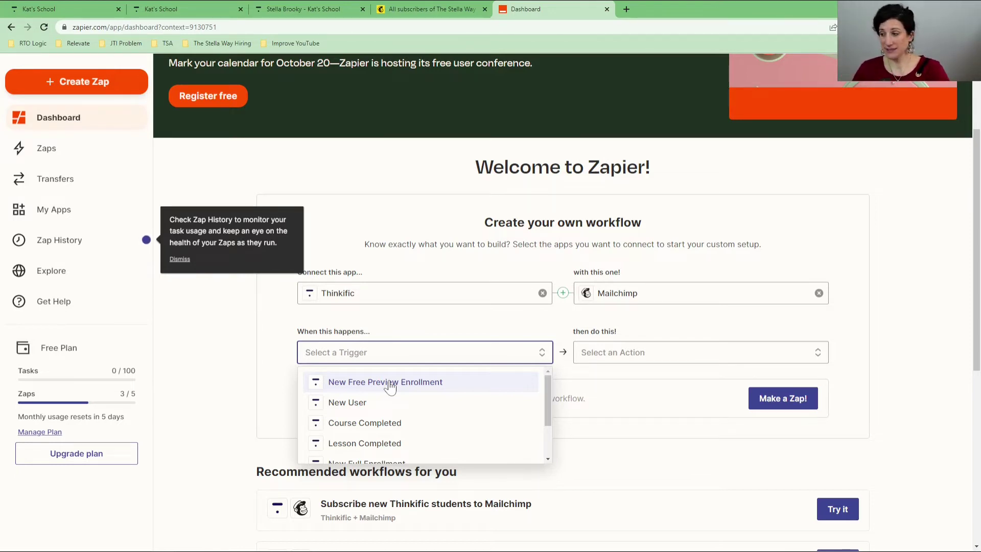
pyautogui.click(390, 384)
pyautogui.click(657, 361)
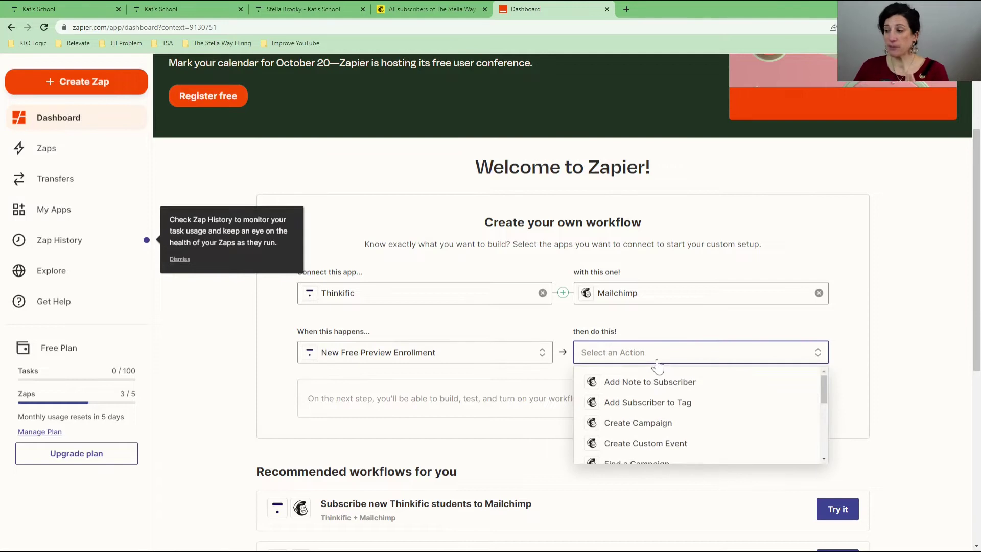
pyautogui.scroll(-5, 648, 437)
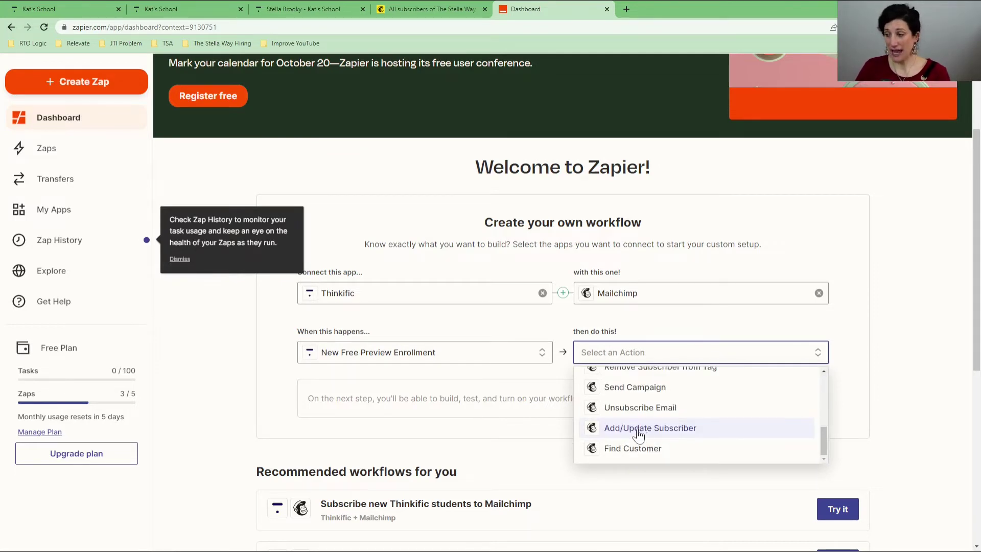
pyautogui.click(642, 431)
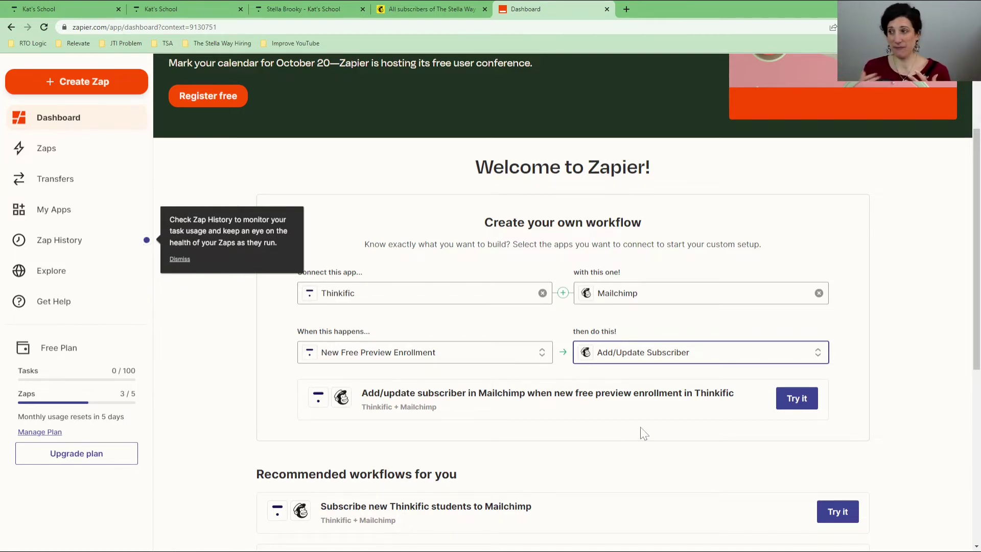
# Step: Create a Free Enrolment tag on the Mailchimp Audience Tags page
pyautogui.click(411, 8)
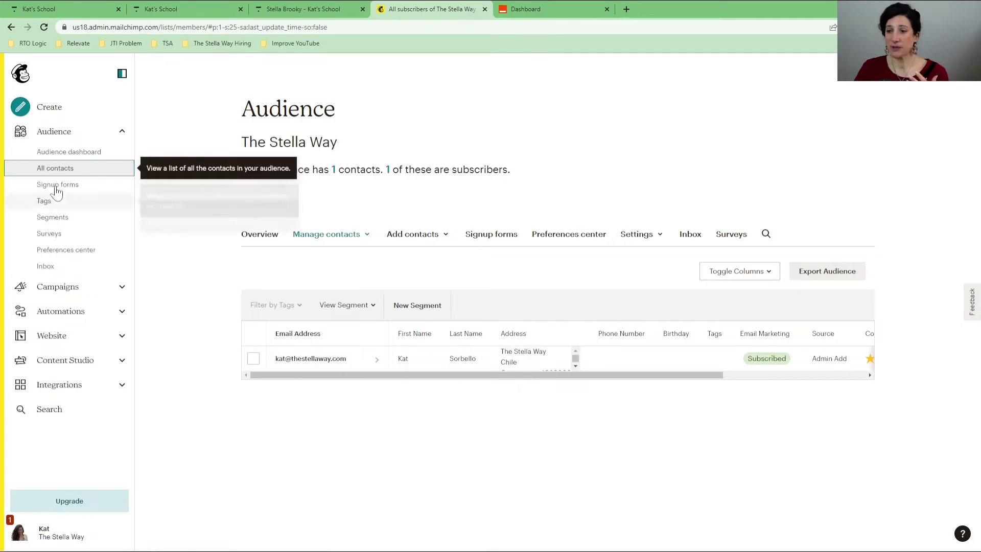
pyautogui.click(44, 201)
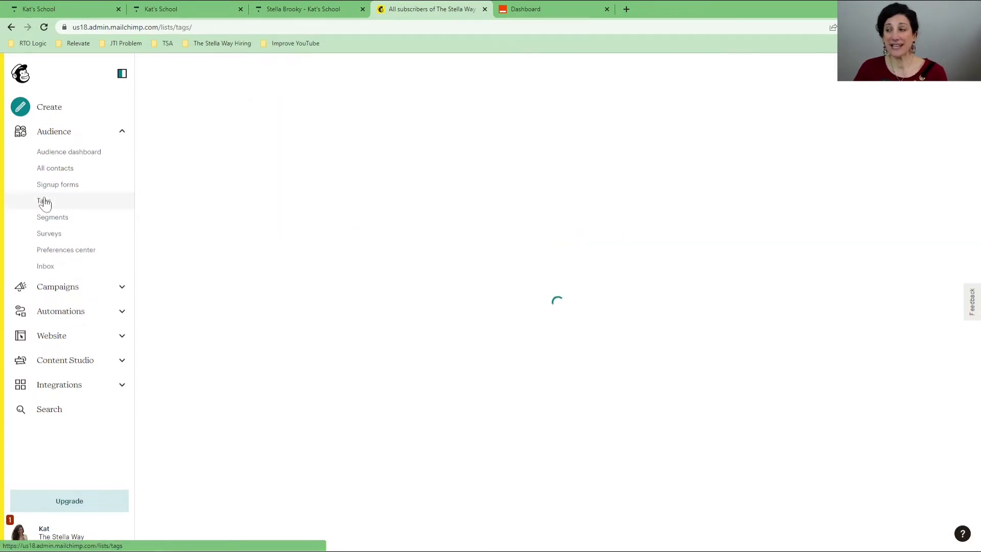
pyautogui.click(838, 312)
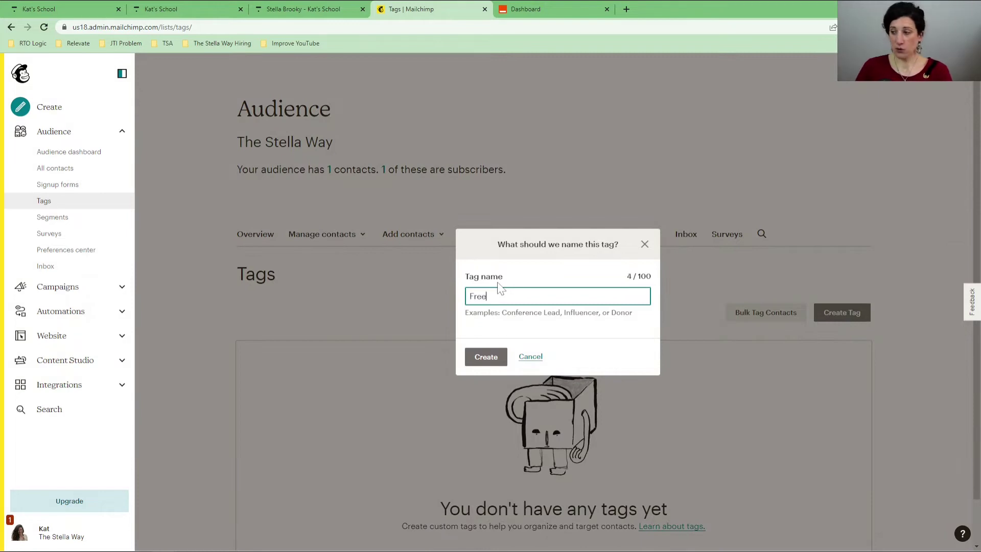
pyautogui.write('Free Enrolment')
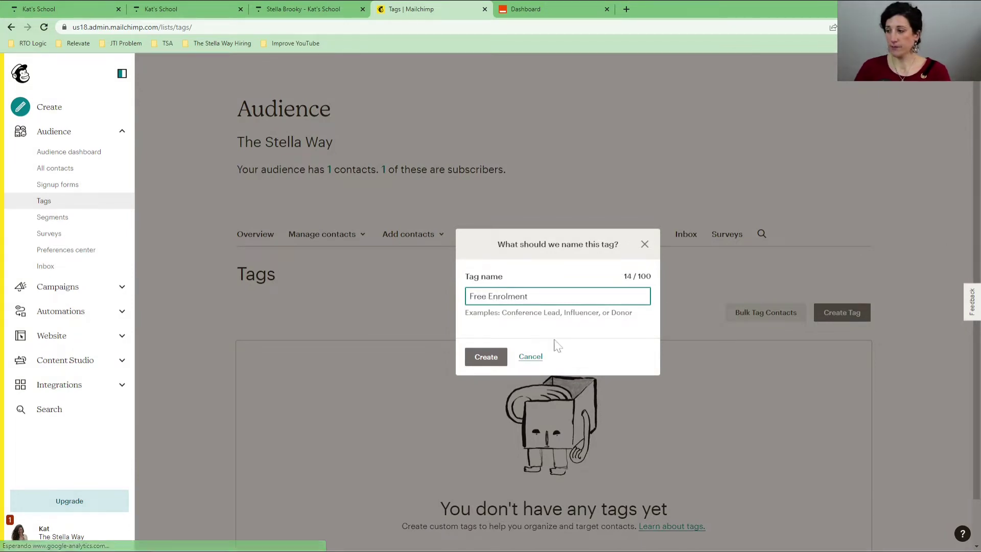
pyautogui.click(486, 358)
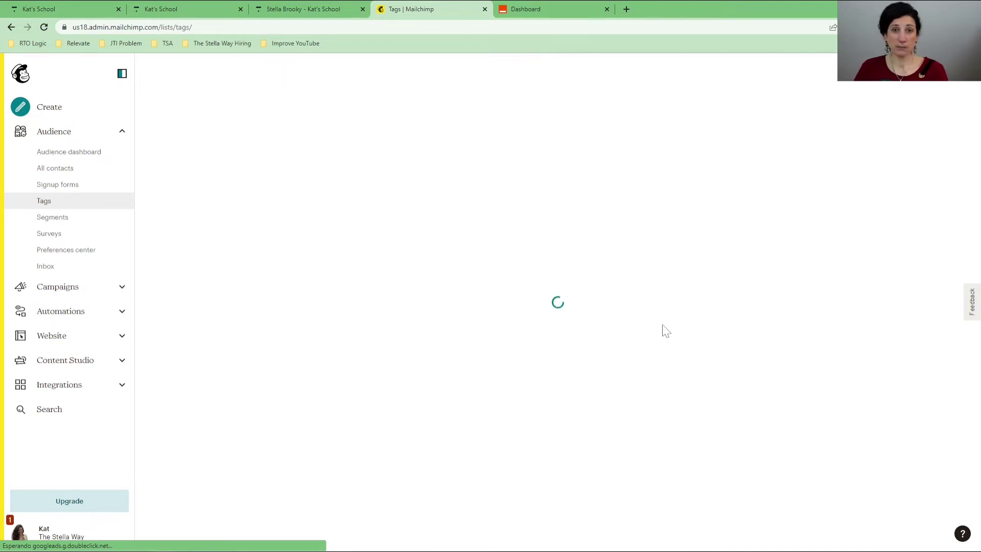
# Step: Add a Paid Enrolment tag and switch back to the Zapier dashboard
pyautogui.click(838, 362)
pyautogui.write('Paid Enrol')
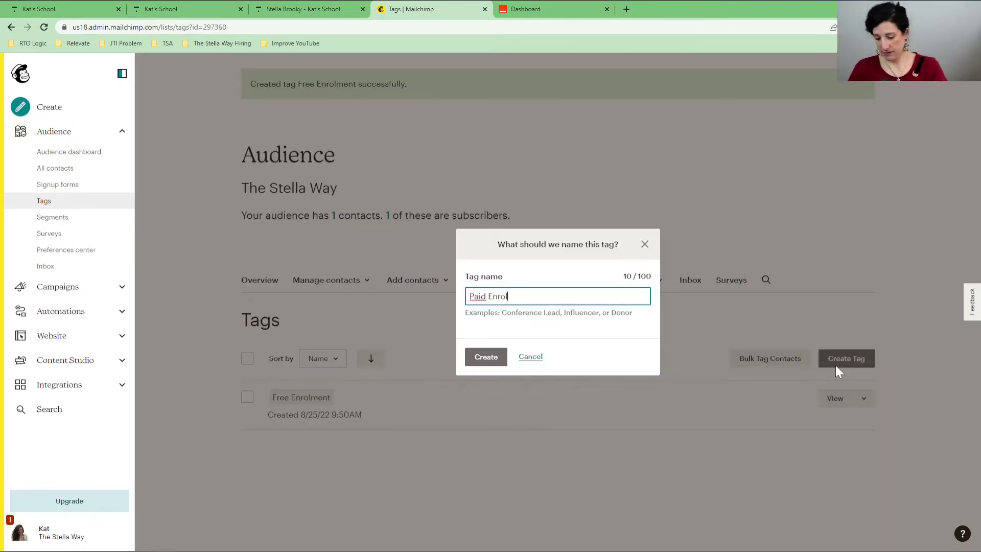
pyautogui.write('ment')
pyautogui.click(483, 359)
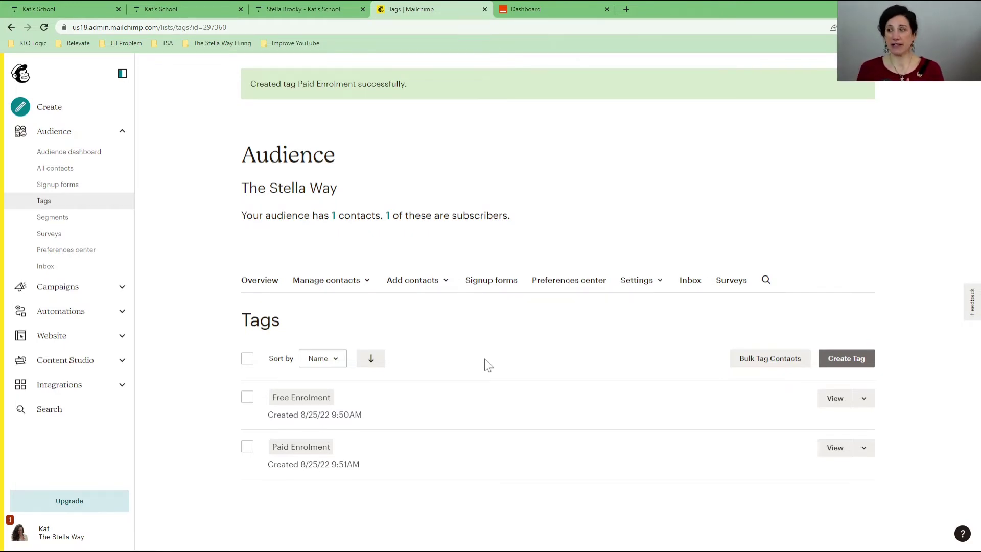
pyautogui.click(519, 8)
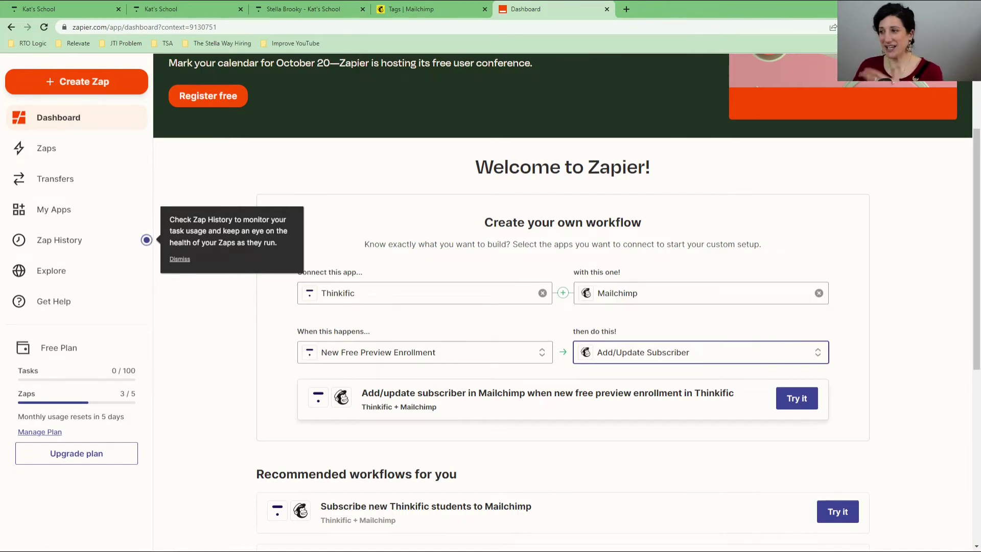
# Step: Try the Thinkific + Mailchimp workflow and bring up the Thinkific reconnection window
pyautogui.click(798, 403)
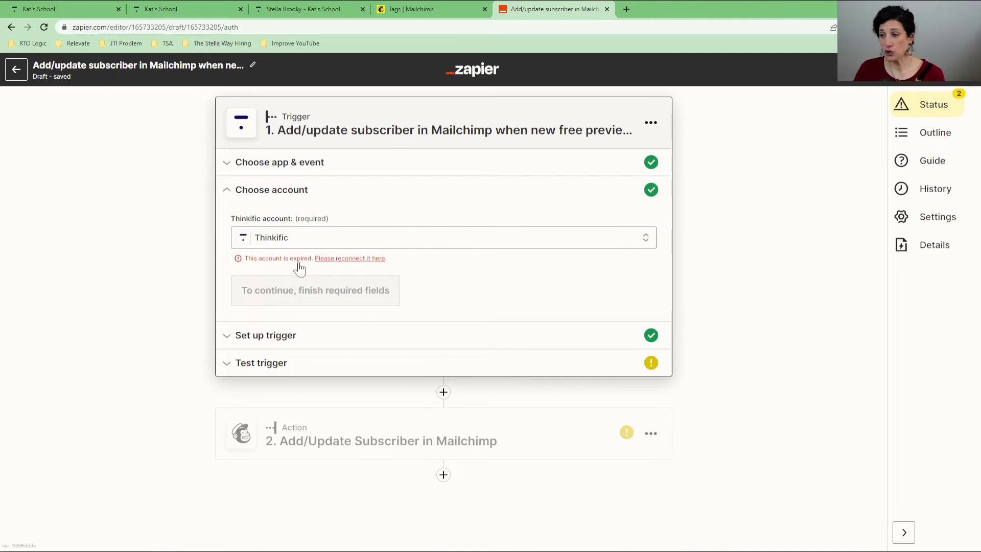
pyautogui.click(331, 260)
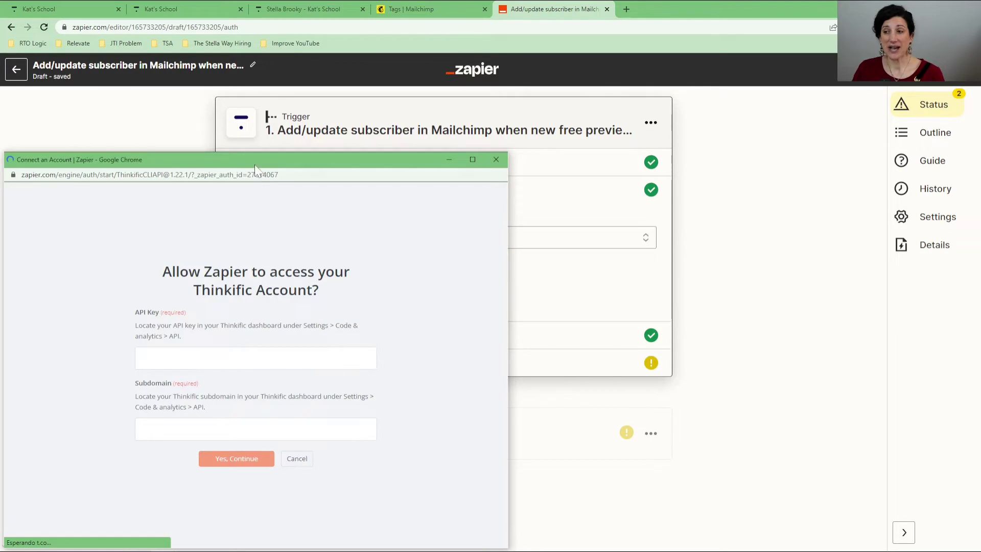
pyautogui.moveTo(254, 165); pyautogui.dragTo(364, 99)
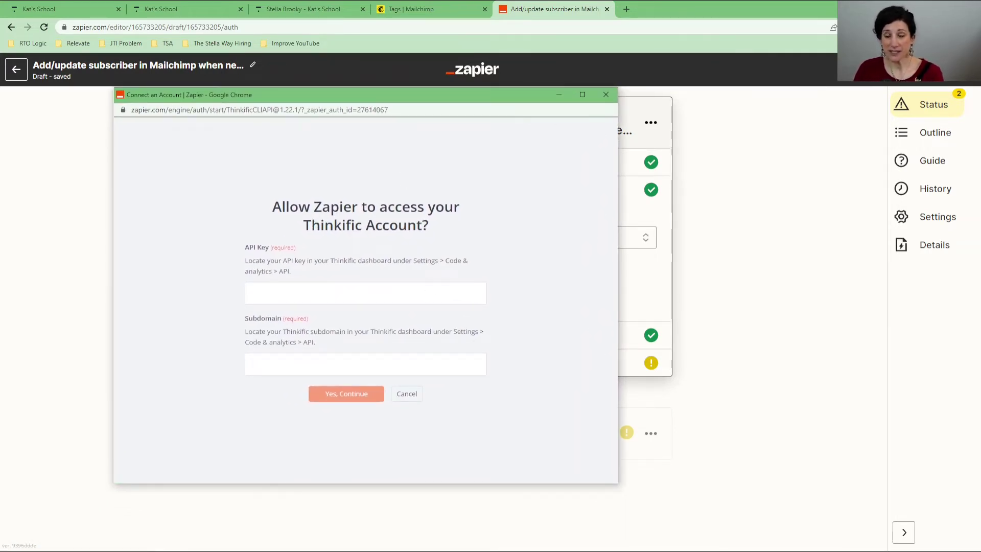
# Step: Reveal and select the API key under Thinkific Settings > Code & analytics > API
pyautogui.click(152, 6)
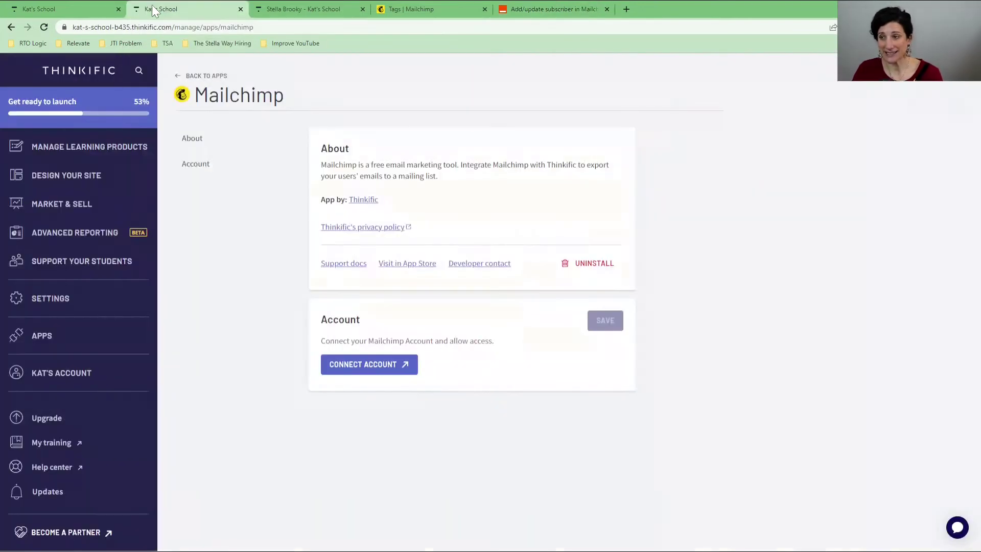
pyautogui.click(41, 301)
pyautogui.click(522, 116)
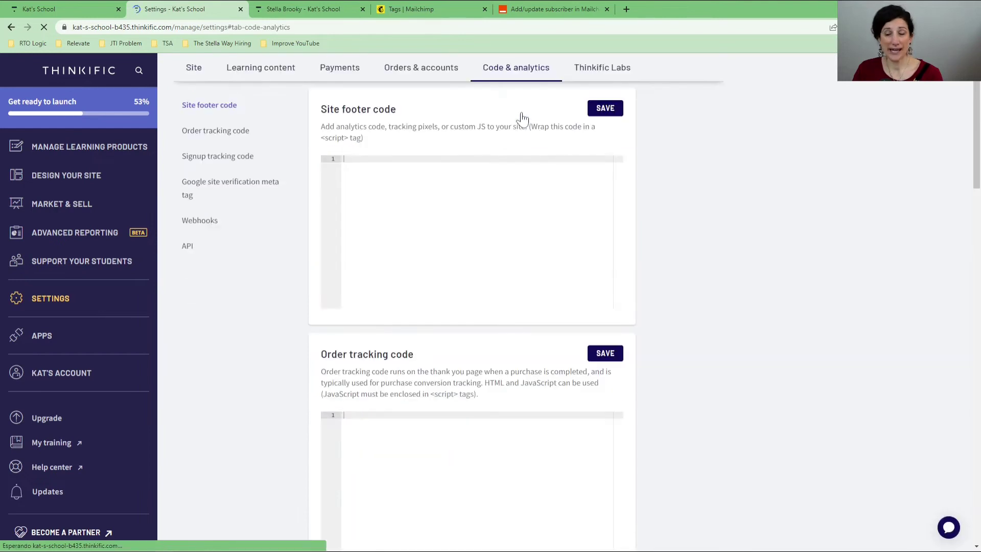
pyautogui.click(186, 247)
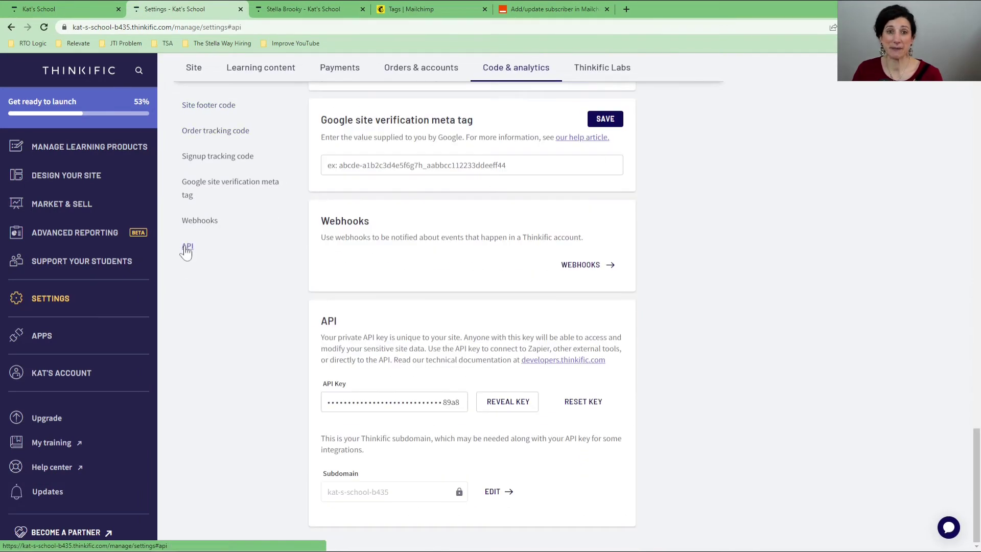
pyautogui.click(491, 407)
pyautogui.hotkey('ctrl', 'a')
pyautogui.hotkey('ctrl', 'c')
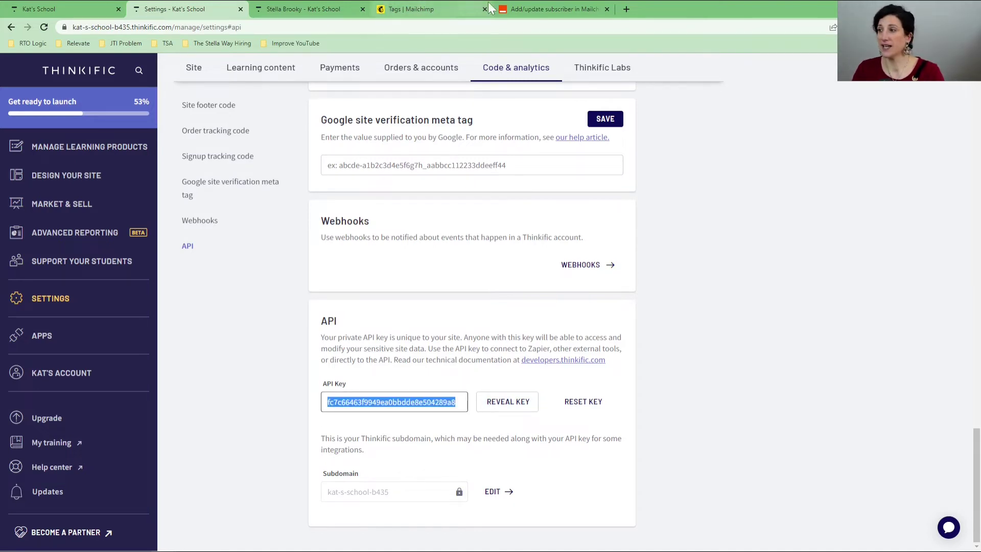
# Step: Paste the API key into the API Key field of Zapier's Thinkific connection form
pyautogui.click(541, 9)
pyautogui.click(341, 258)
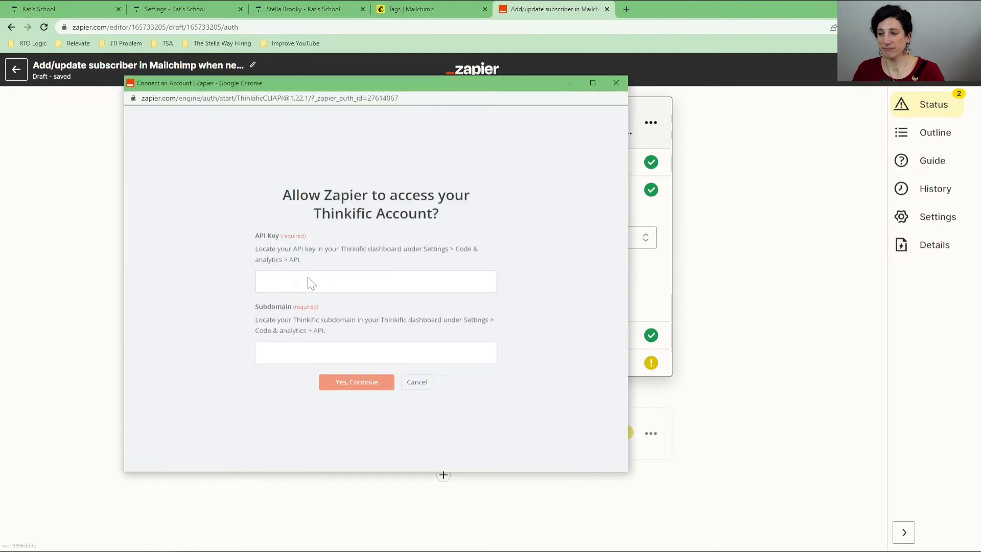
pyautogui.click(308, 284)
pyautogui.hotkey('ctrl', 'v')
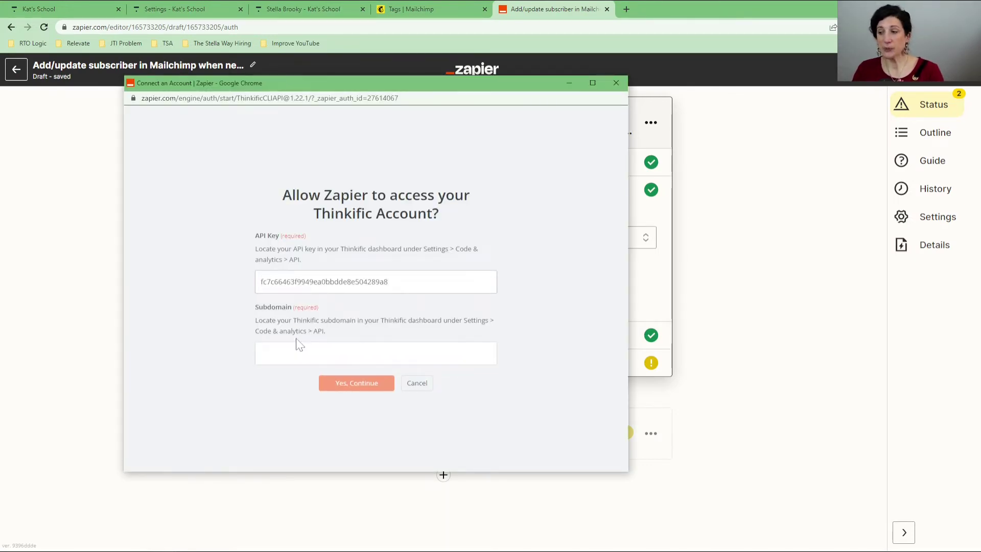
# Step: Copy the subdomain from Thinkific's Site URL, paste it into the Subdomain field, and submit
pyautogui.click(182, 11)
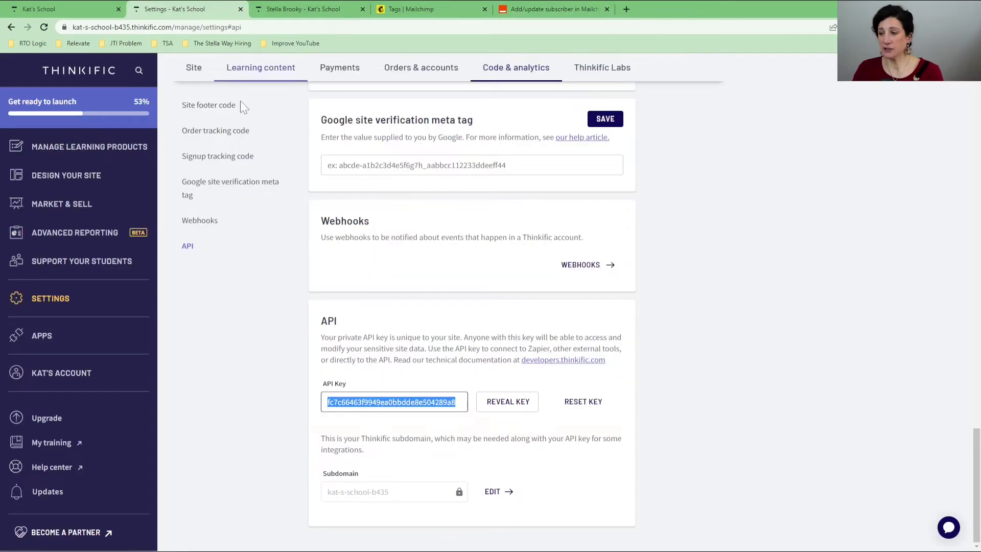
pyautogui.click(495, 491)
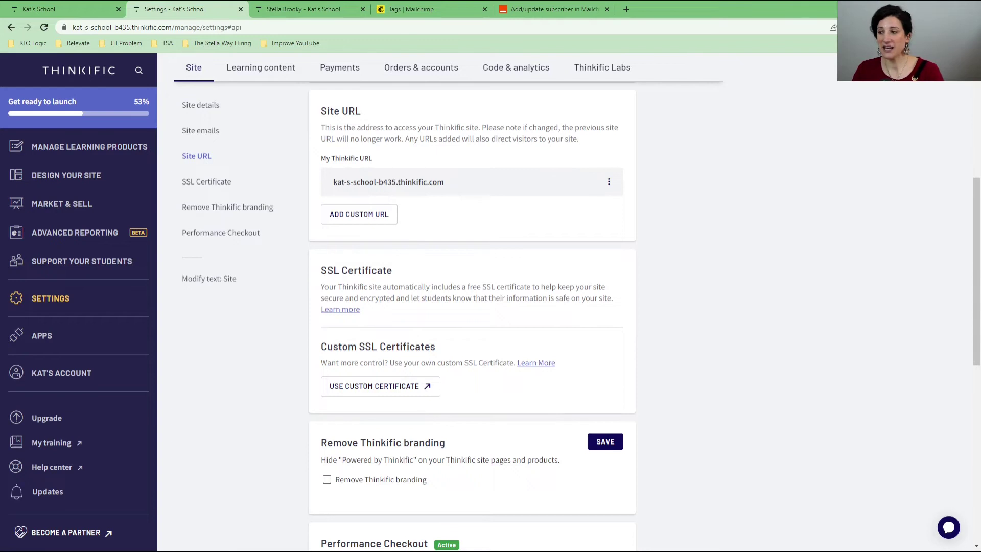
pyautogui.moveTo(396, 182); pyautogui.dragTo(333, 183)
pyautogui.hotkey('ctrl', 'c')
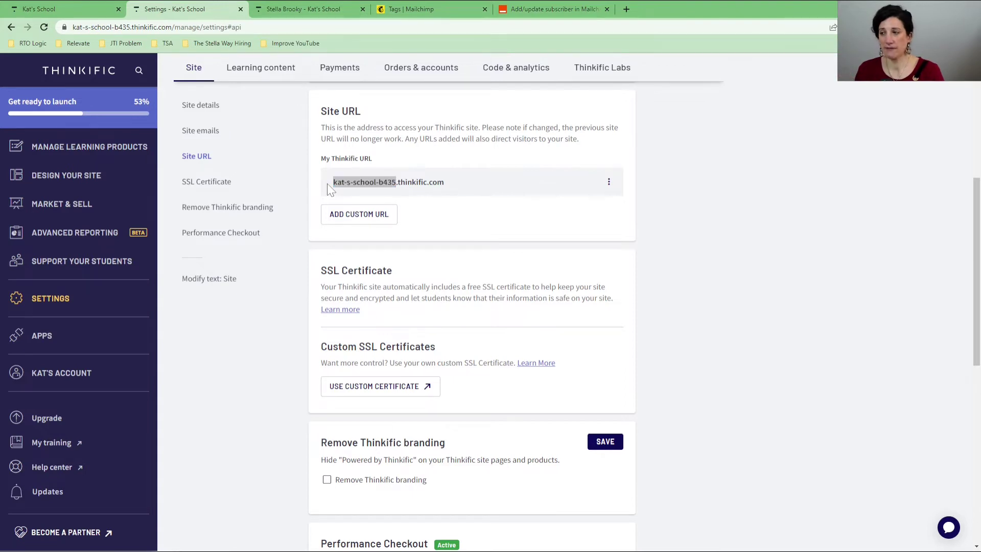
pyautogui.hotkey('alt', 'Tab')
pyautogui.click(322, 353)
pyautogui.hotkey('ctrl', 'v')
pyautogui.click(347, 386)
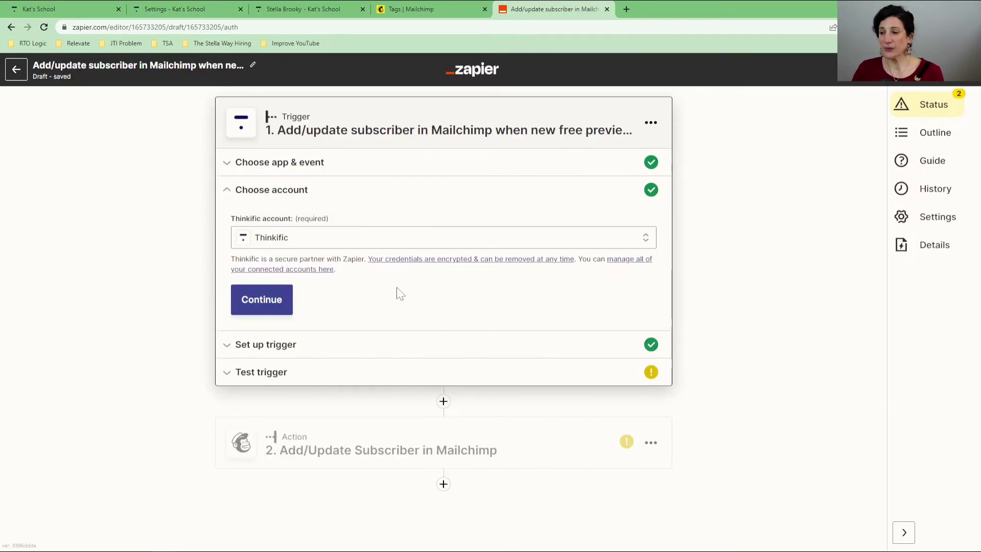
# Step: Set the trigger's course fields to My Signature Course and test the trigger
pyautogui.click(279, 300)
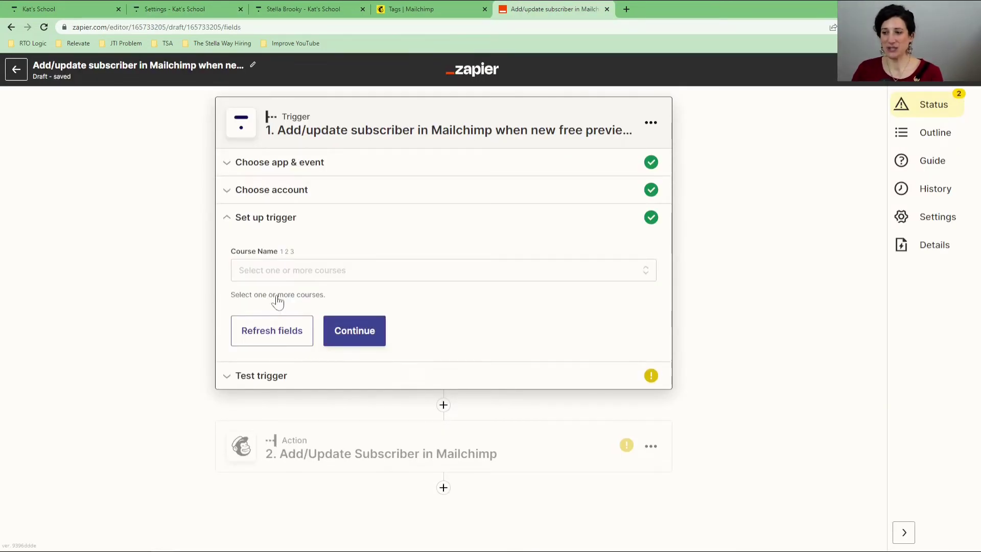
pyautogui.click(293, 275)
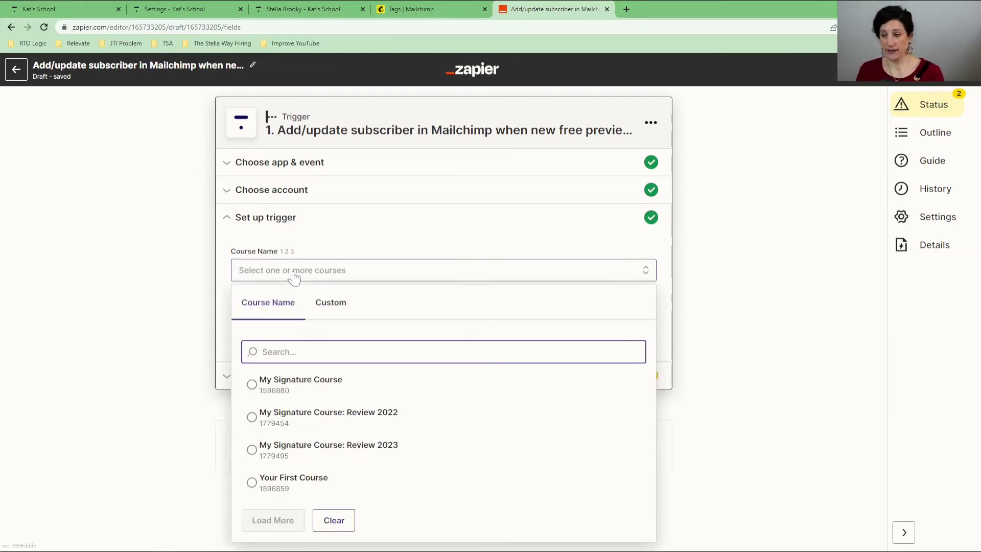
pyautogui.click(314, 397)
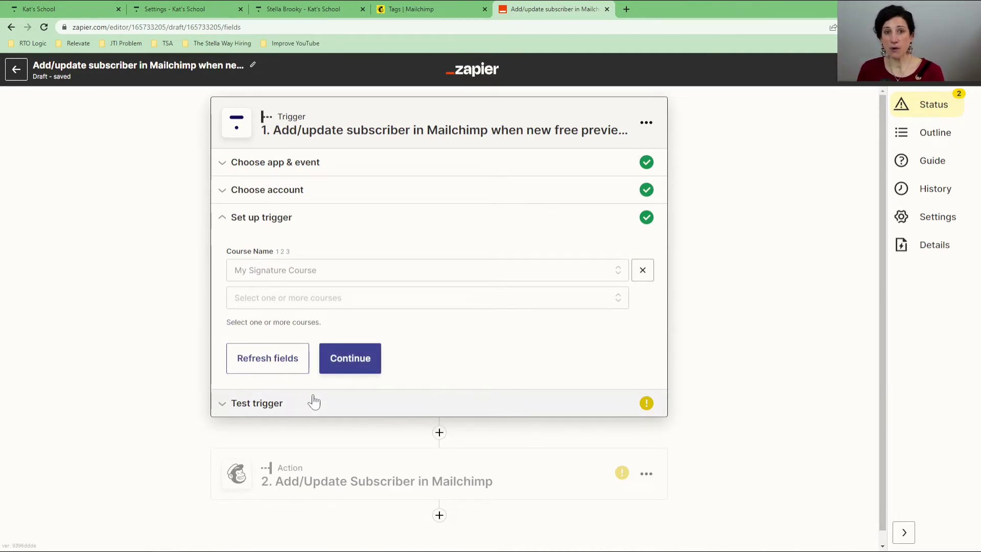
pyautogui.click(354, 299)
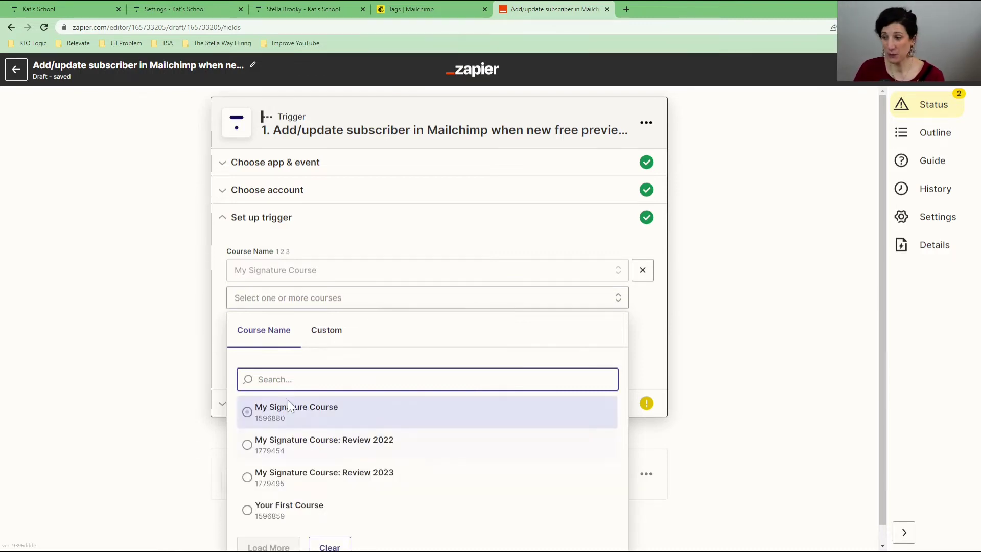
pyautogui.click(287, 400)
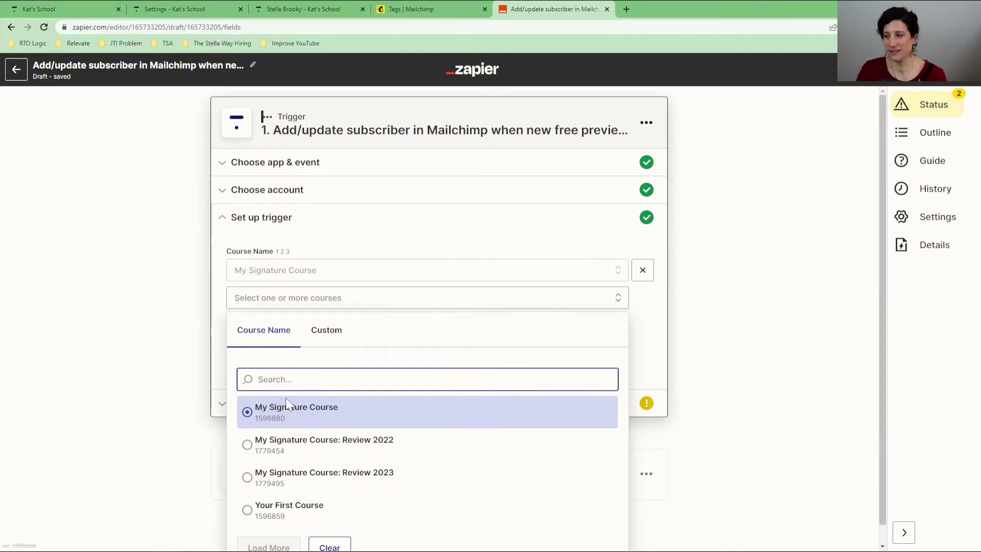
pyautogui.click(663, 337)
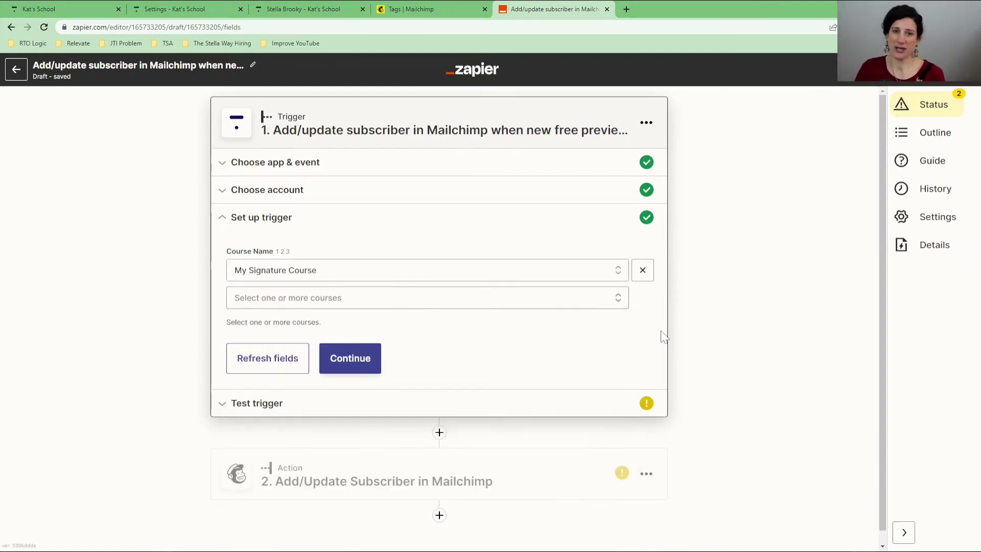
pyautogui.click(369, 366)
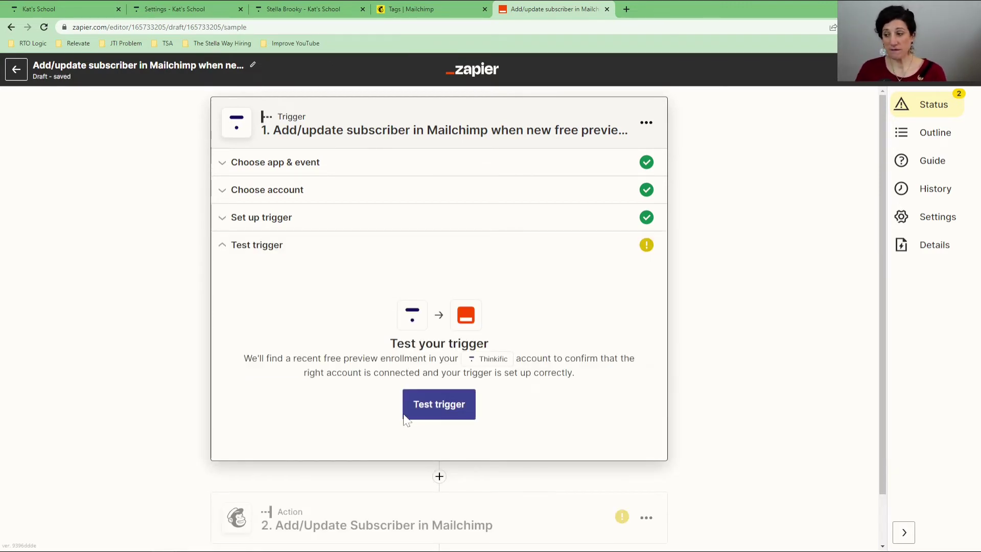
pyautogui.click(411, 410)
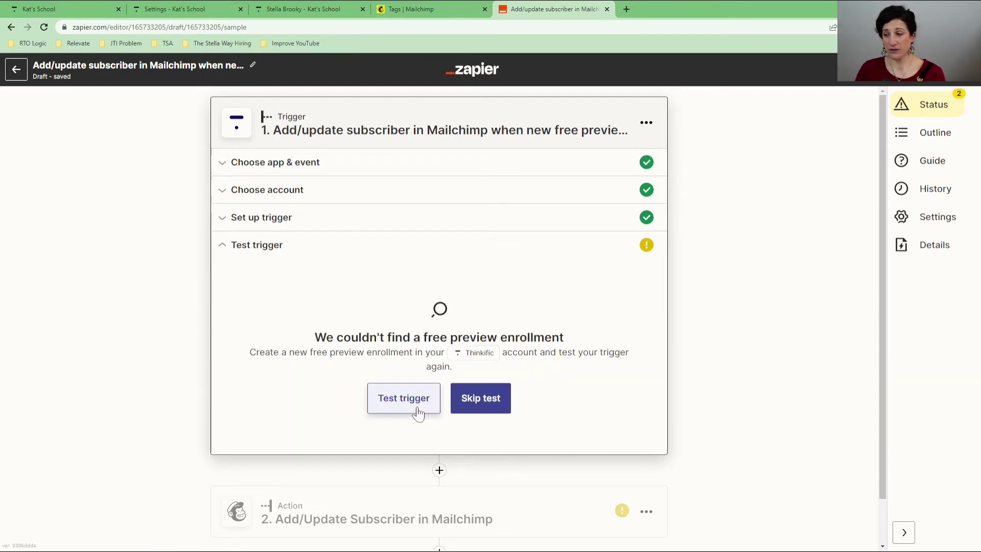
# Step: Change the course to My Signature Course: Review 2022 and rerun the trigger test
pyautogui.click(301, 226)
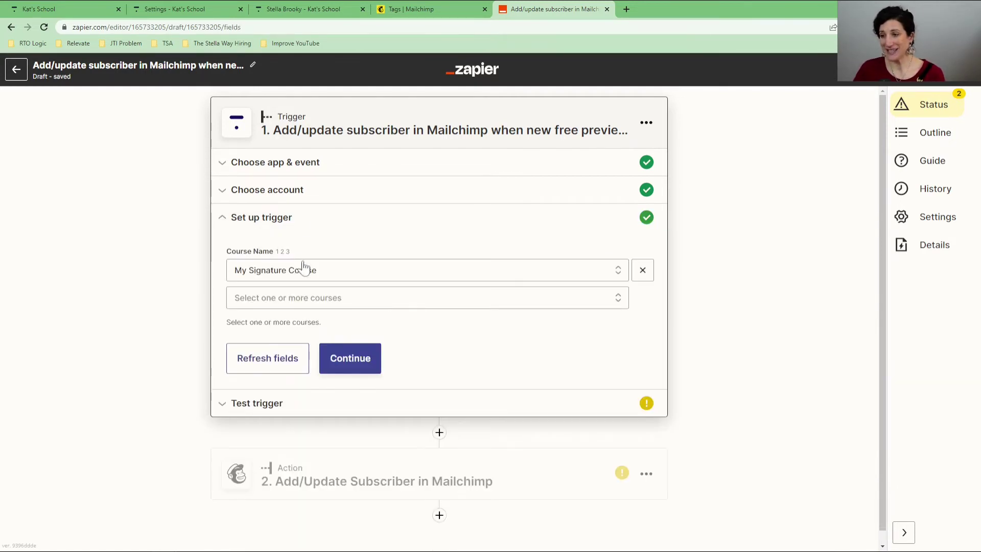
pyautogui.click(304, 276)
pyautogui.click(339, 415)
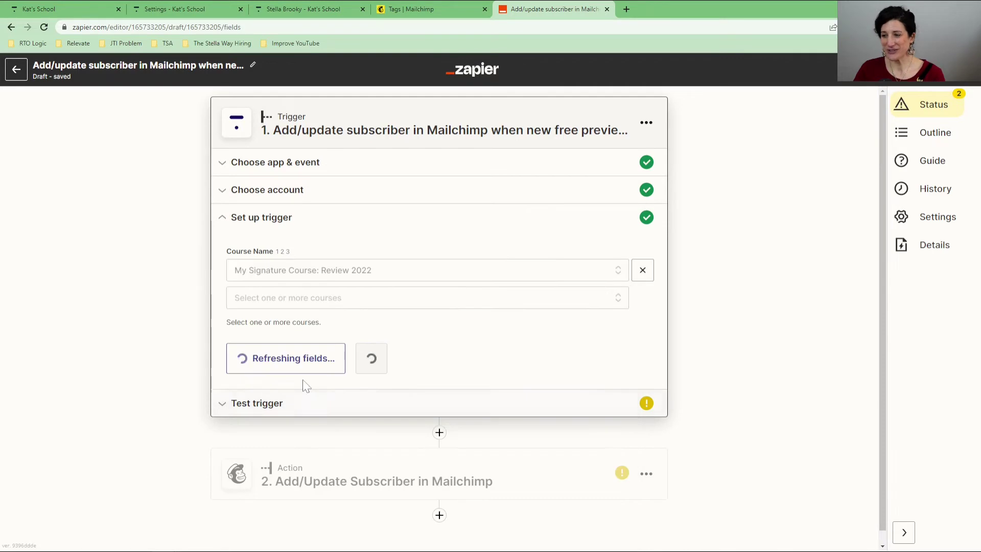
pyautogui.click(361, 372)
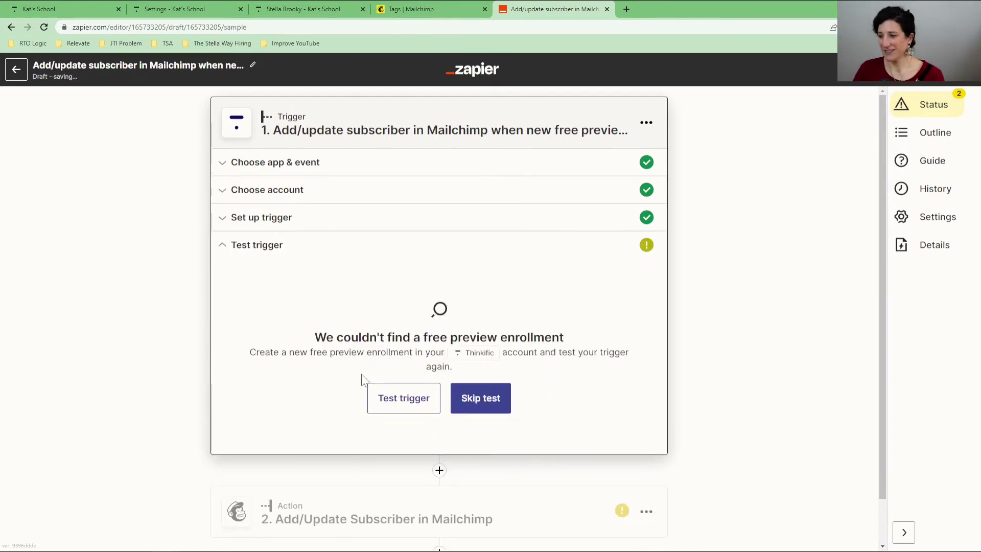
pyautogui.click(391, 396)
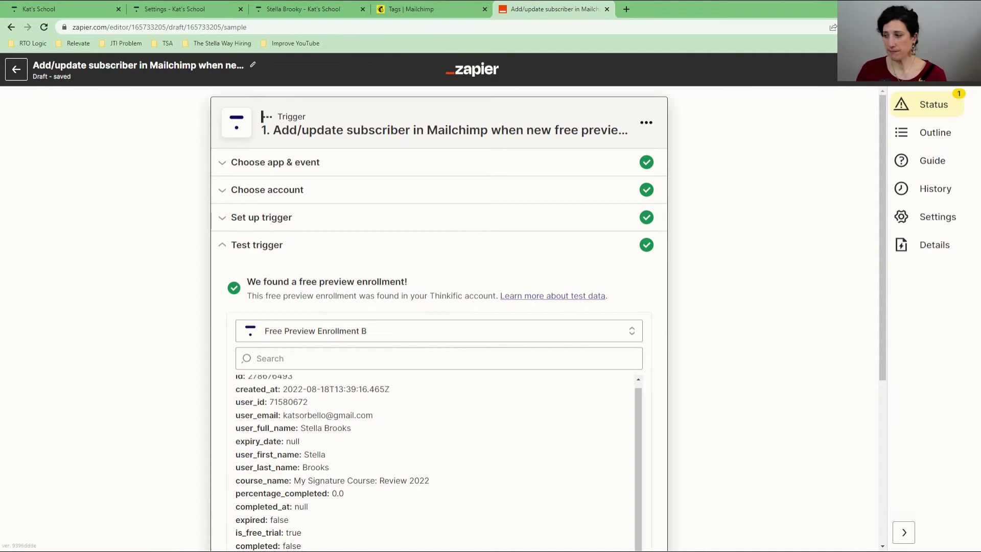
pyautogui.scroll(-5, 666, 342)
# Step: Connect a new Mailchimp account for the action by signing in and allowing Zapier access
pyautogui.click(397, 357)
pyautogui.click(495, 313)
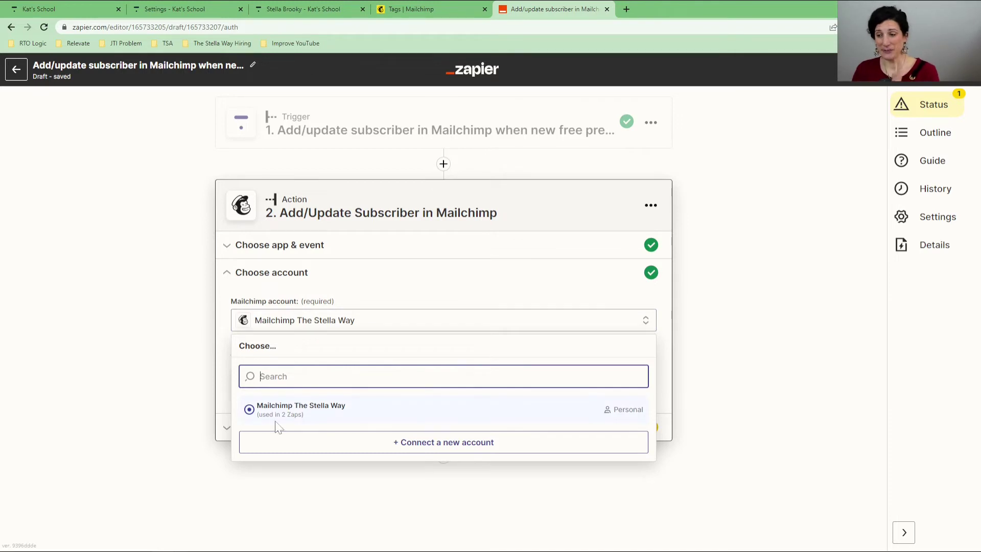
pyautogui.click(414, 452)
pyautogui.moveTo(264, 155); pyautogui.dragTo(303, 75)
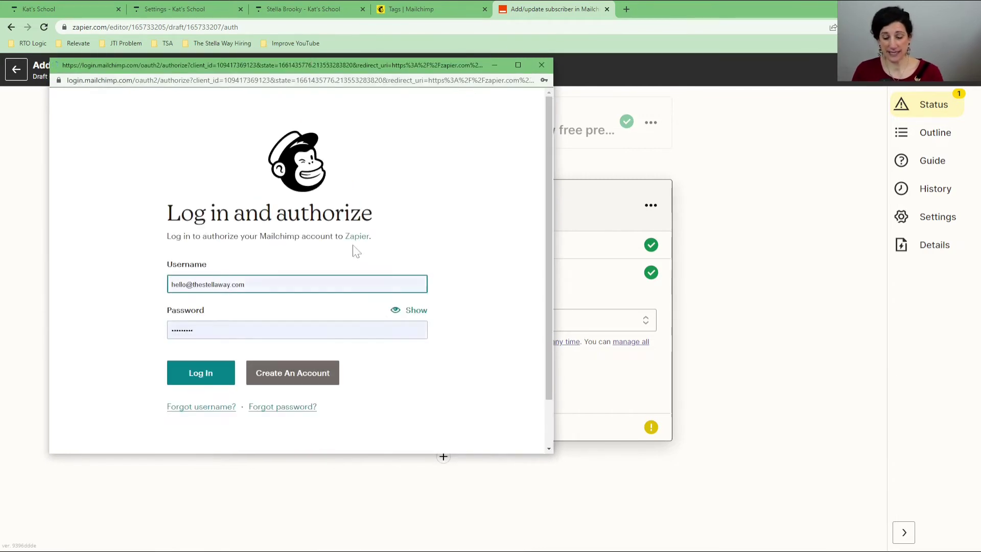
pyautogui.click(259, 292)
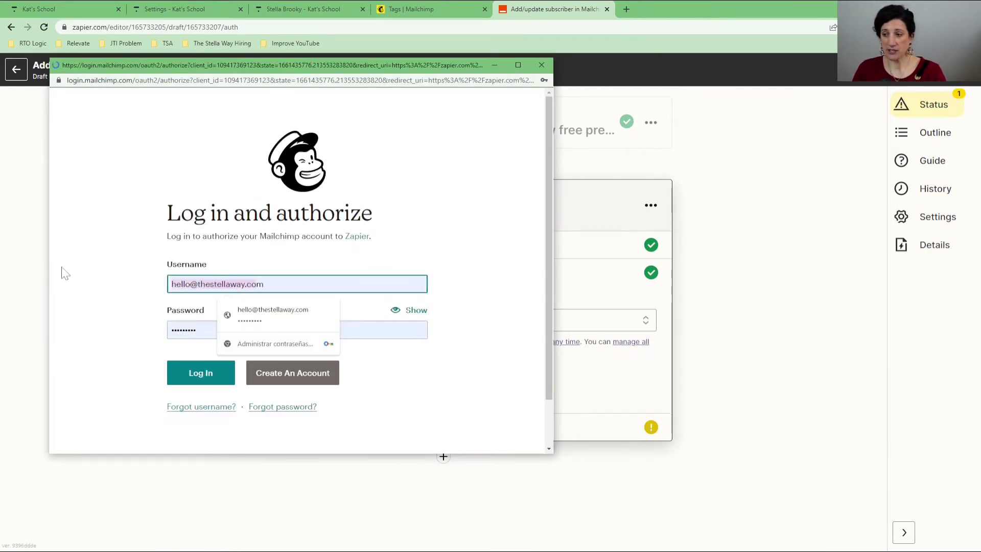
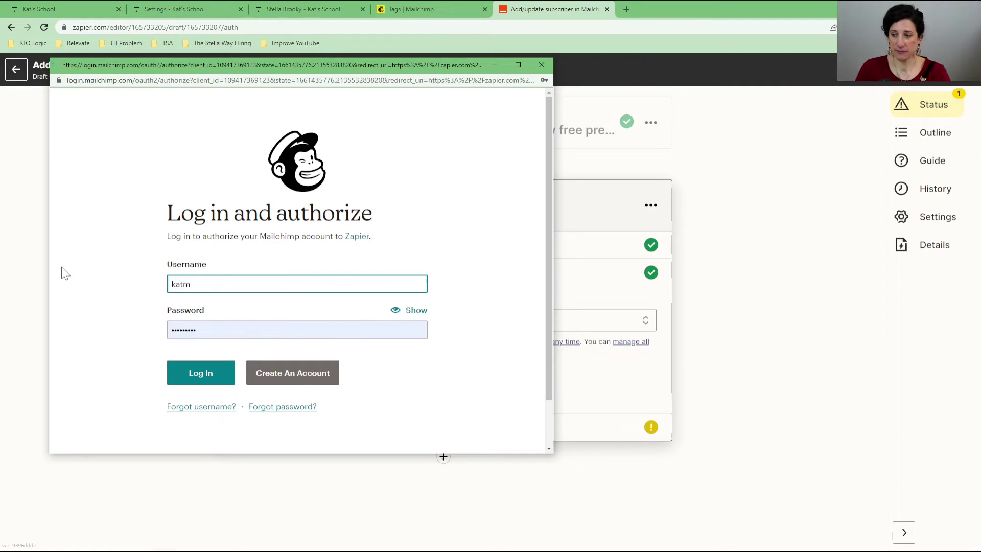
pyautogui.click(196, 378)
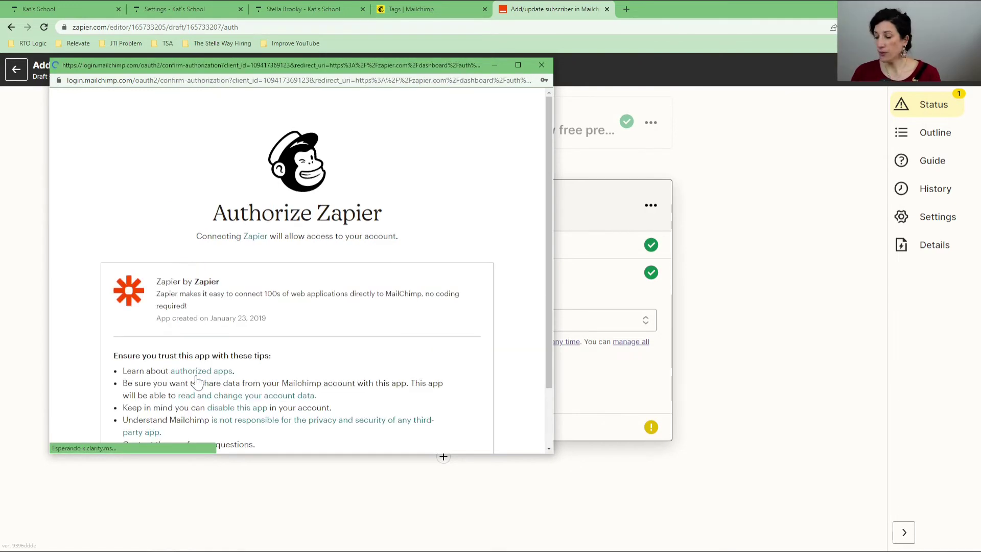
pyautogui.scroll(-1, 236, 357)
pyautogui.click(119, 420)
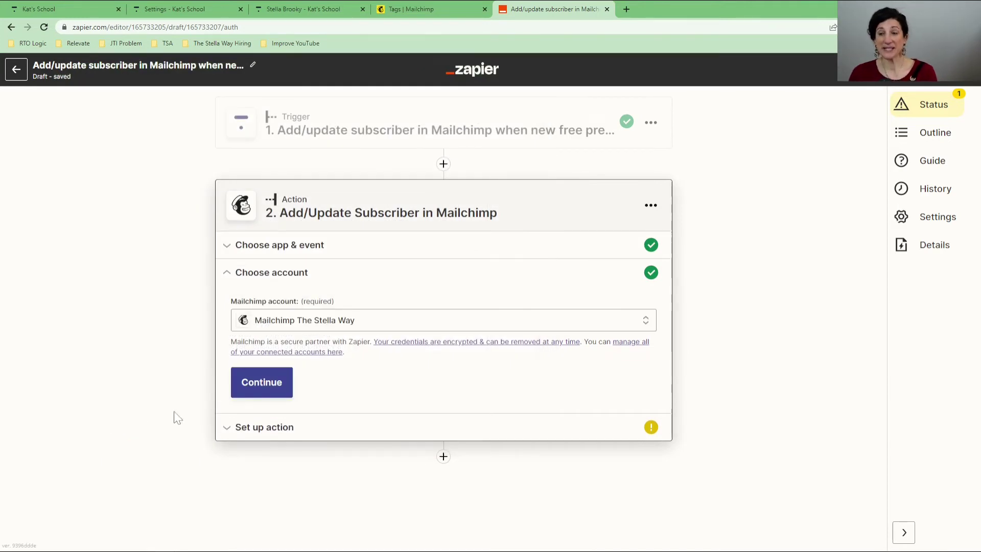
# Step: Set the audience to The Stella Way and map subscriber email to Thinkific's User Email
pyautogui.click(257, 388)
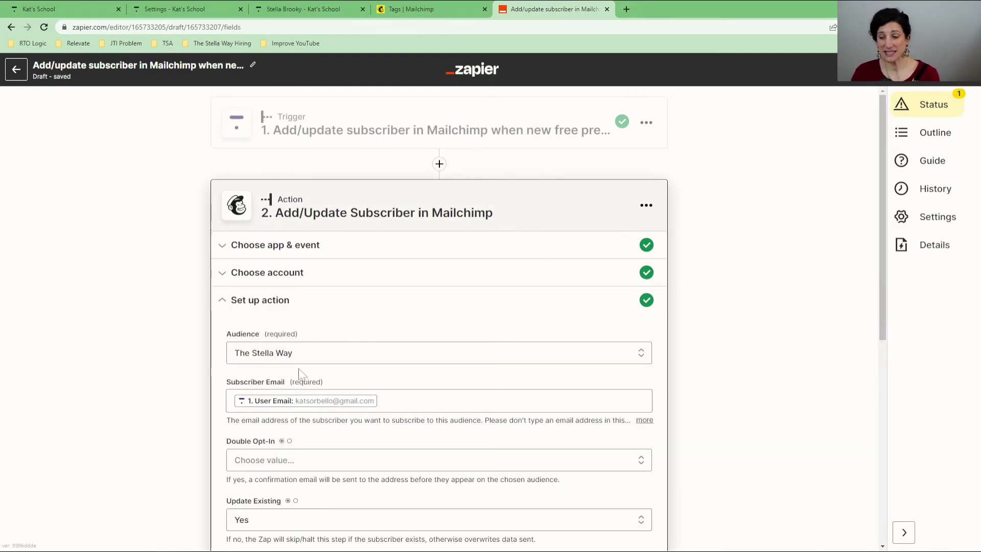
pyautogui.click(315, 359)
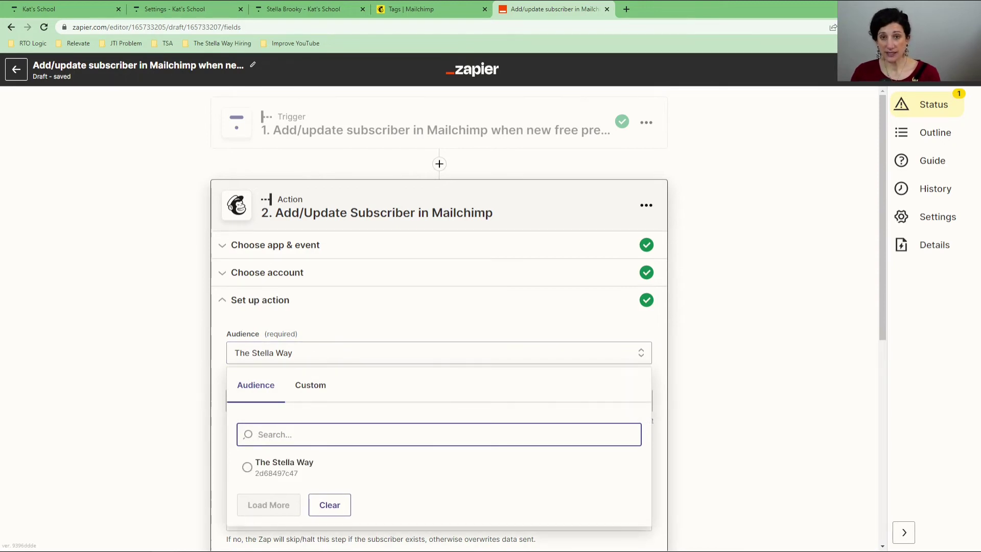
pyautogui.click(292, 465)
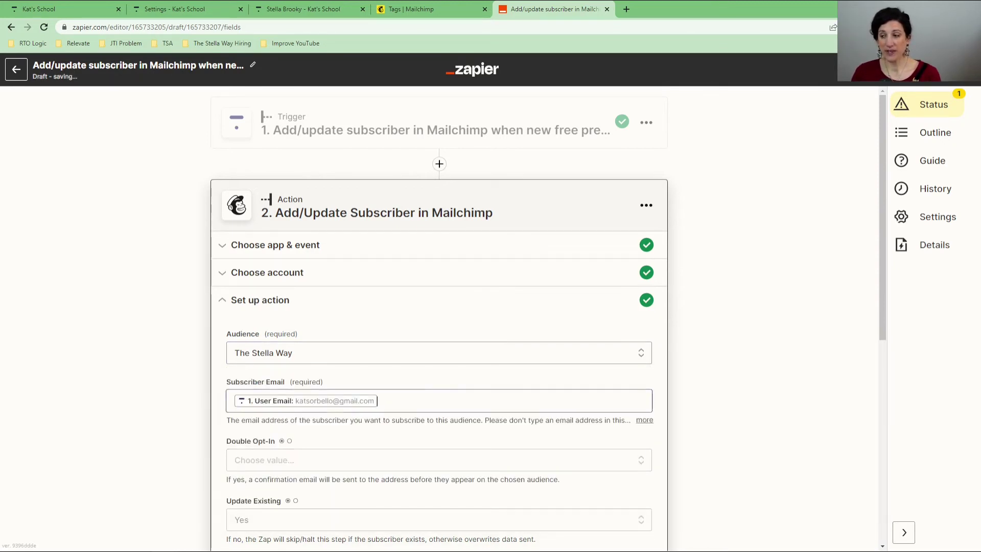
pyautogui.click(317, 402)
pyautogui.press('BackSpace')
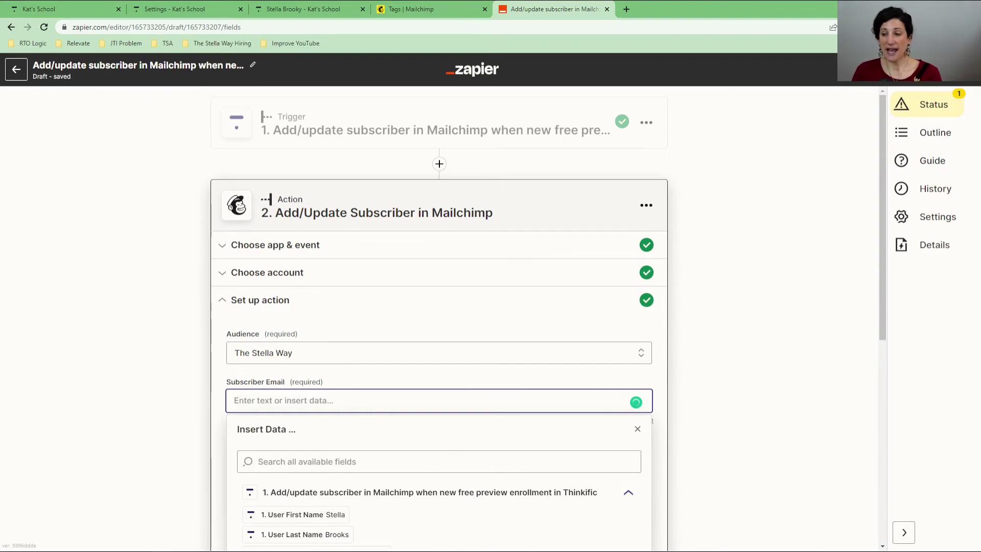
pyautogui.scroll(-2, 273, 456)
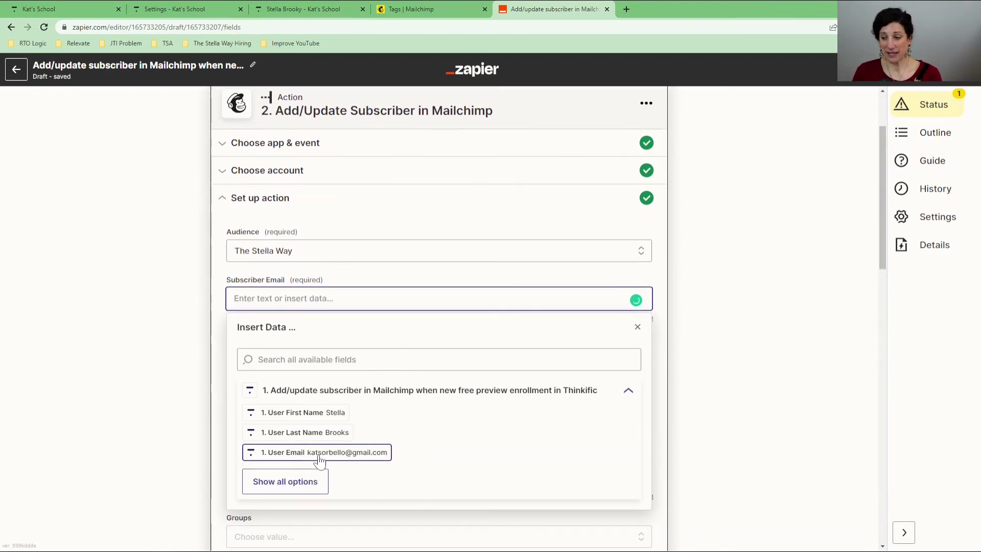
pyautogui.click(306, 452)
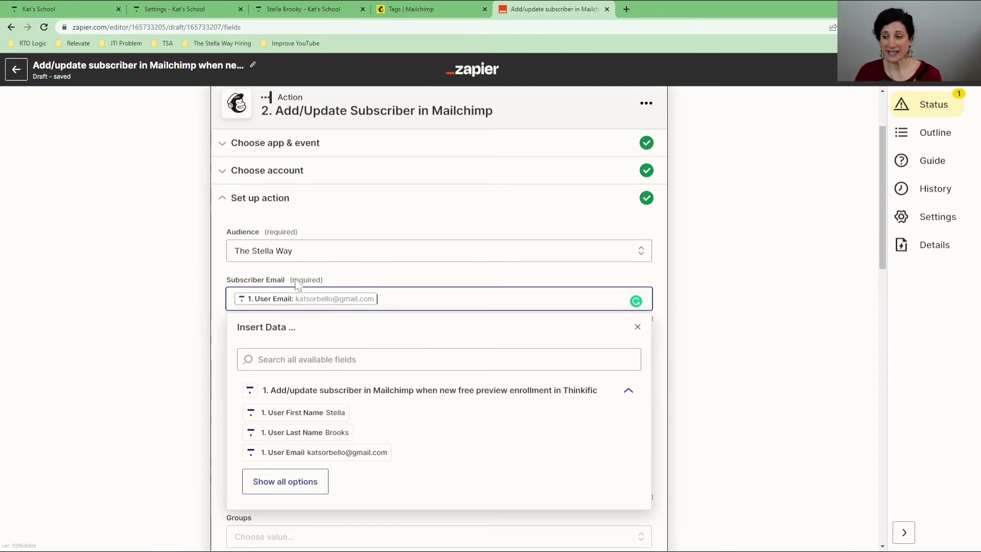
pyautogui.click(221, 333)
# Step: Tag new subscribers with Free Enrolment
pyautogui.scroll(-2, 235, 378)
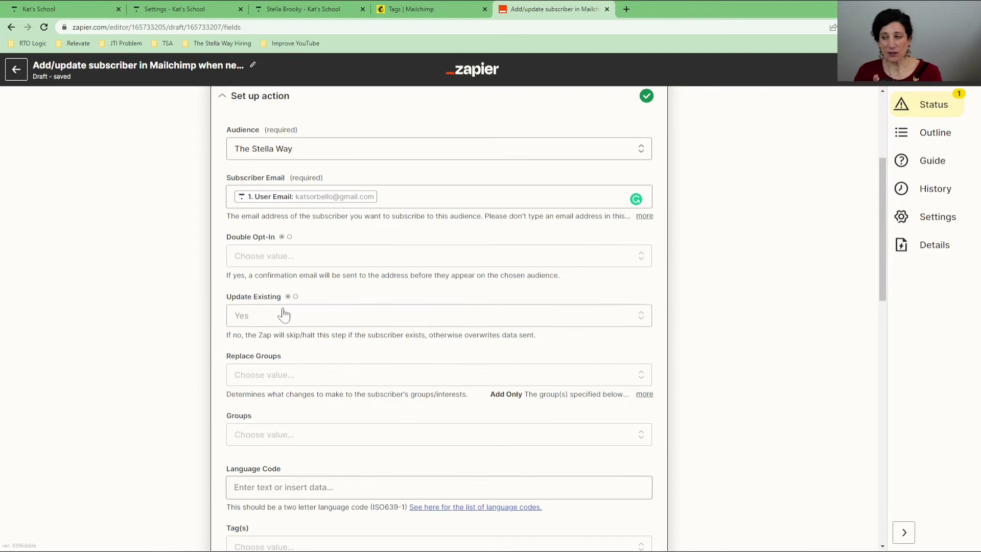
pyautogui.scroll(-2, 283, 315)
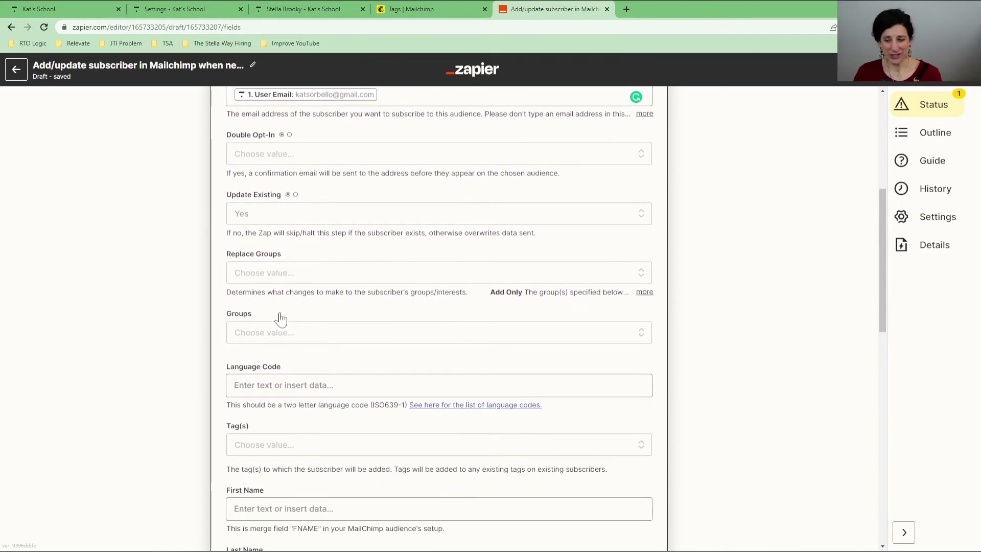
pyautogui.scroll(-3, 280, 319)
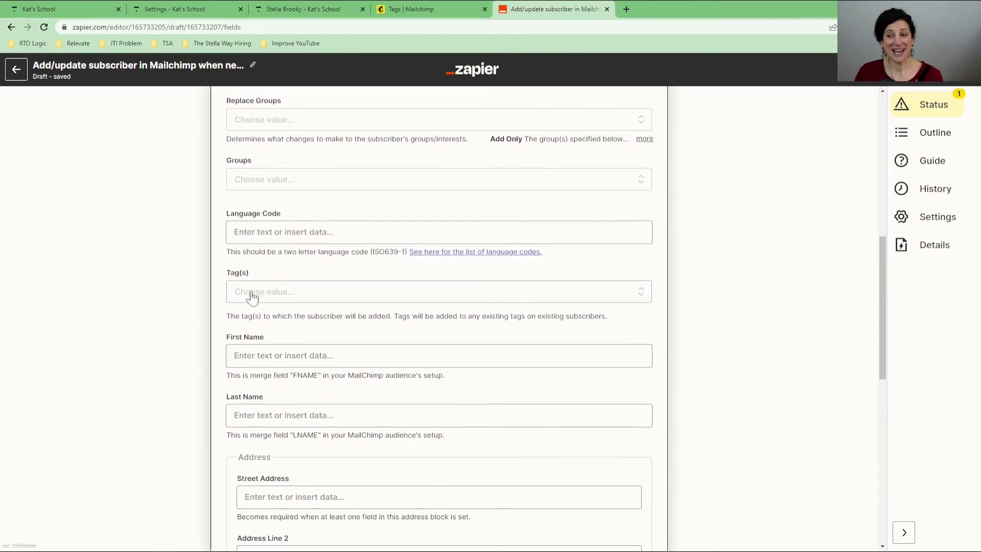
pyautogui.click(252, 293)
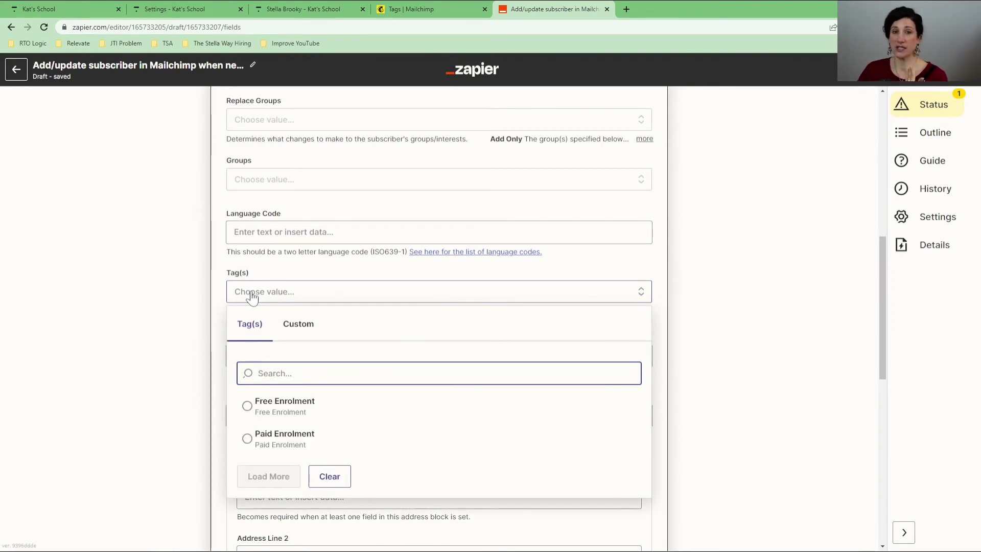
pyautogui.click(248, 412)
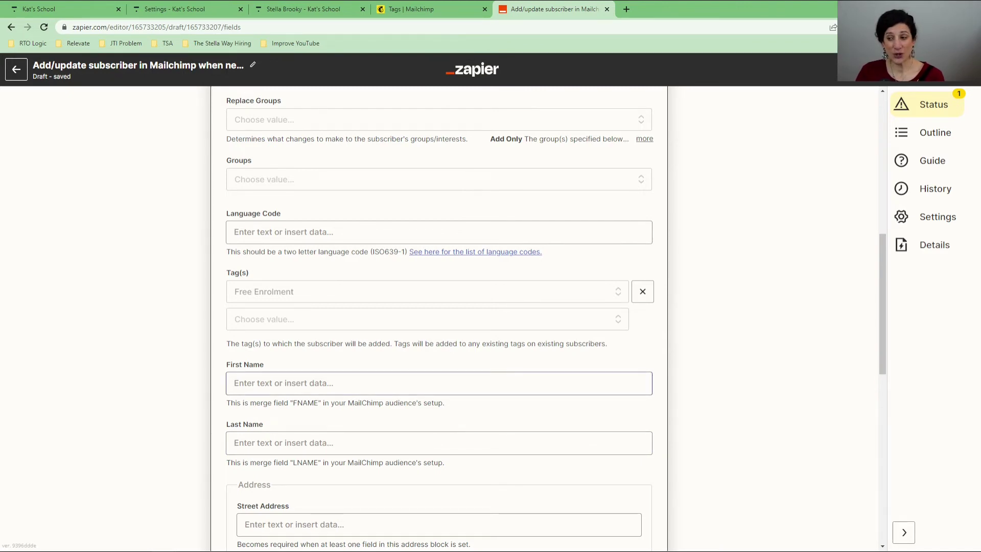
# Step: Map First Name and Last Name to Thinkific's User First Name and User Last Name
pyautogui.click(281, 391)
pyautogui.click(276, 497)
pyautogui.click(223, 444)
pyautogui.click(240, 442)
pyautogui.scroll(-3, 291, 475)
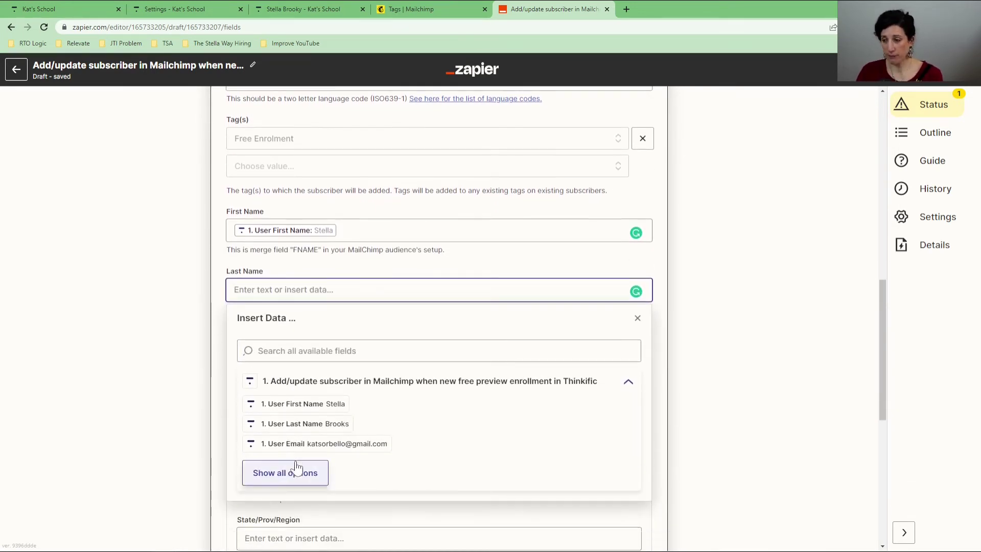
pyautogui.click(291, 425)
pyautogui.click(219, 311)
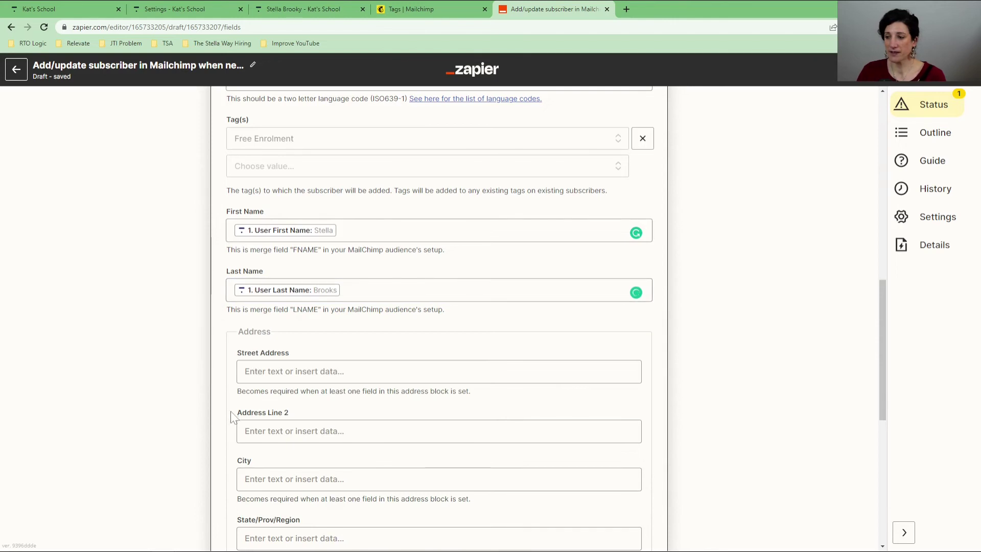
pyautogui.scroll(-2, 240, 407)
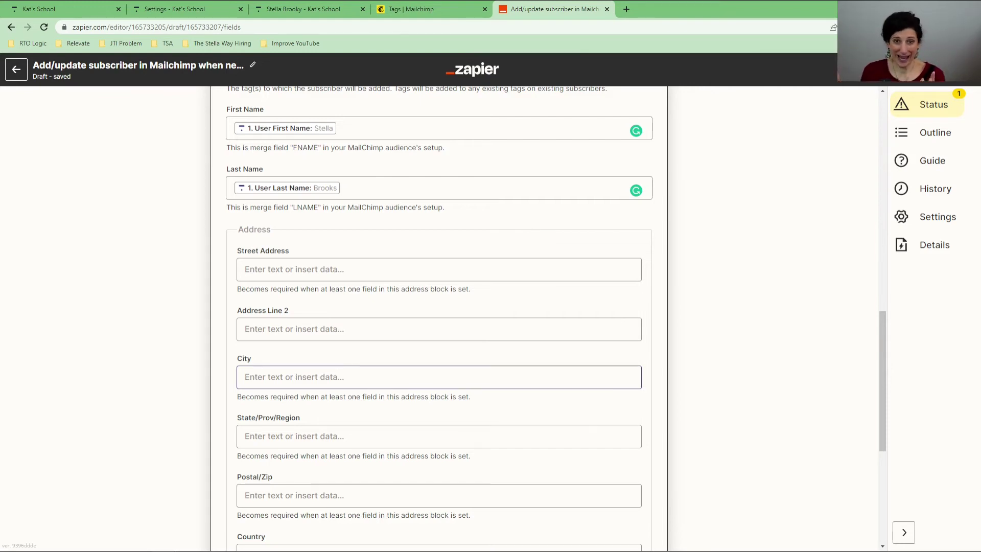
pyautogui.scroll(-6, 305, 327)
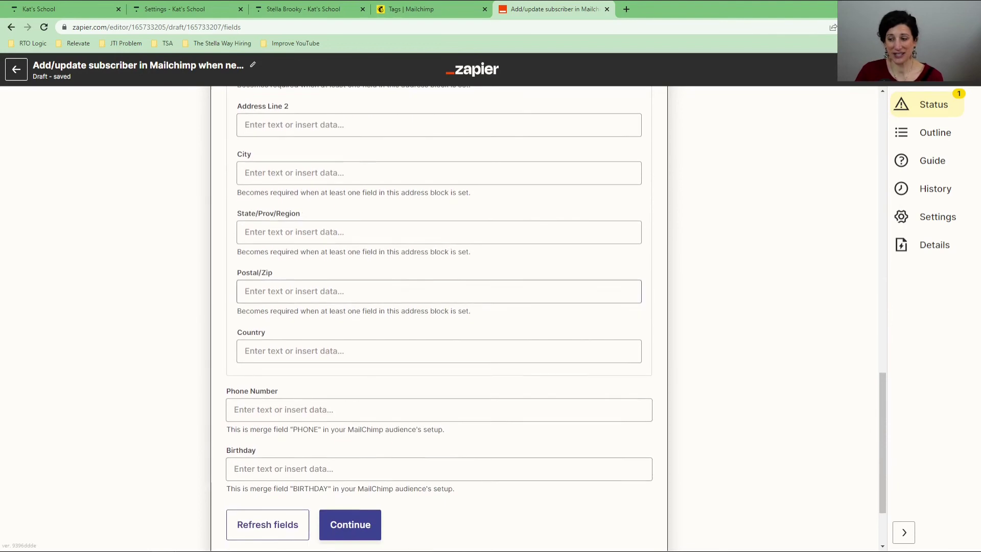
# Step: Run the Mailchimp action test, sending a sample subscriber to The Stella Way audience
pyautogui.click(350, 430)
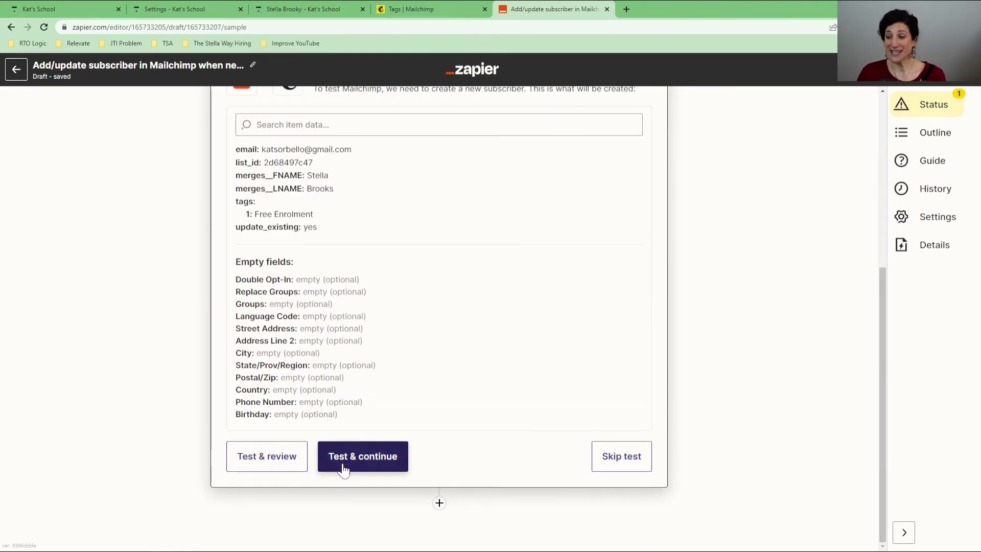
pyautogui.click(284, 456)
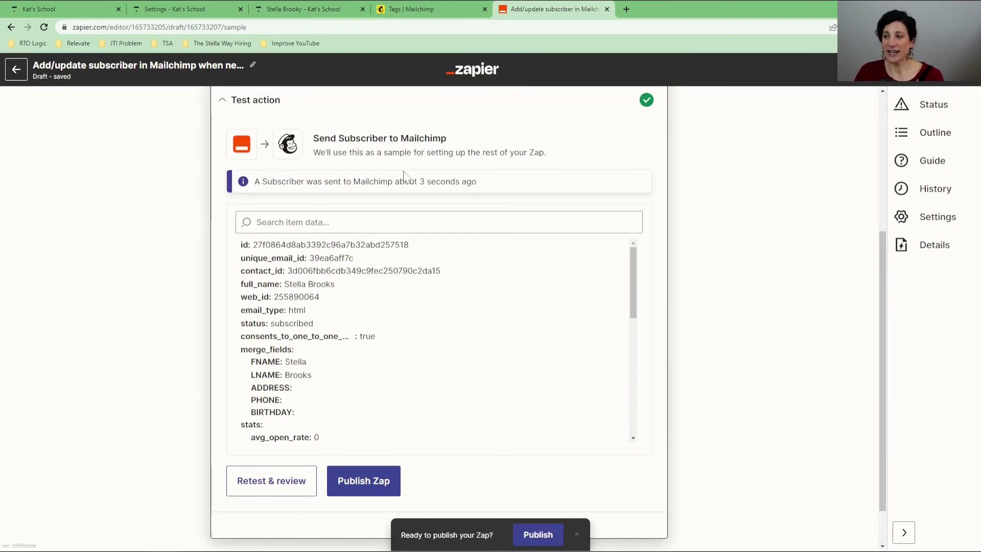
# Step: View Mailchimp's All contacts list, scrolled right to show the Tags and Source columns
pyautogui.click(427, 10)
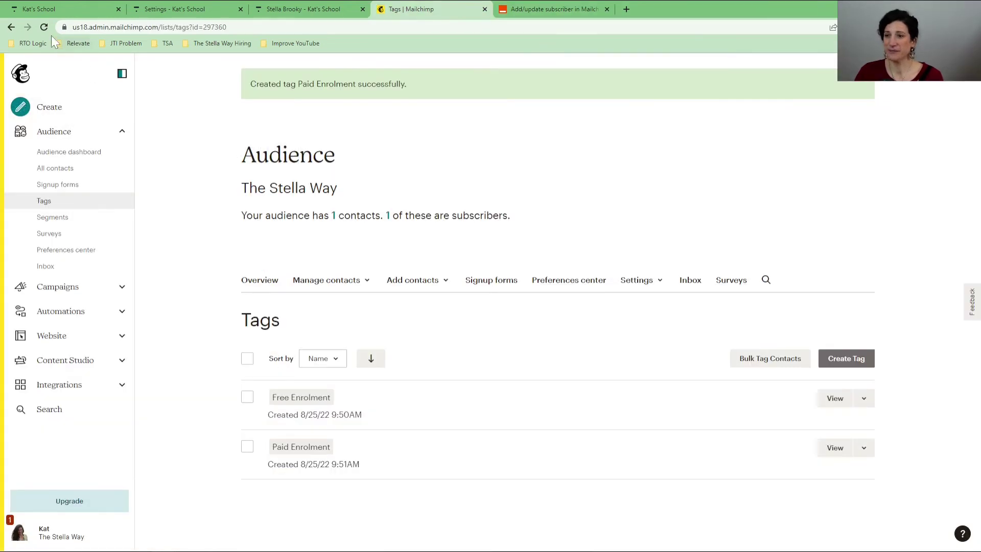
pyautogui.click(56, 173)
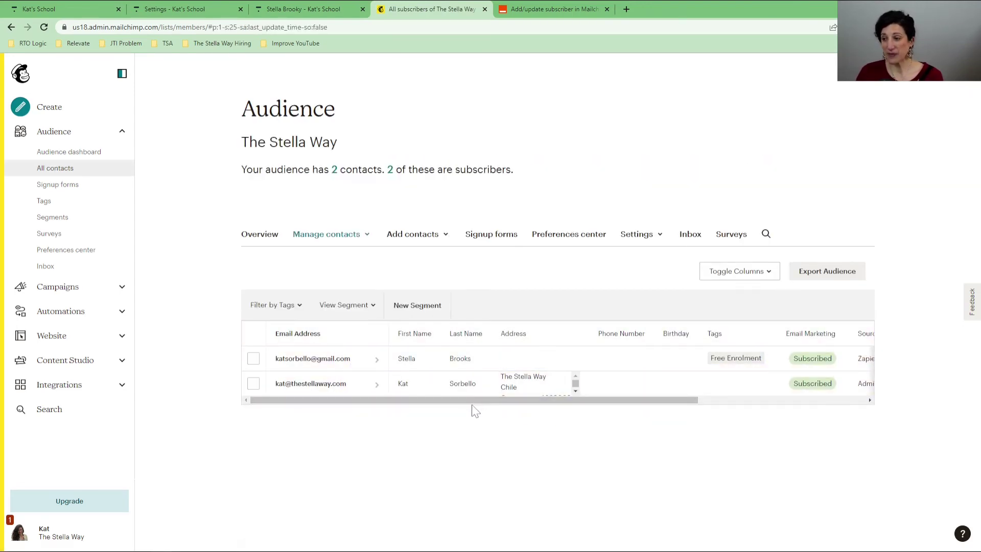
pyautogui.moveTo(470, 398); pyautogui.dragTo(605, 403)
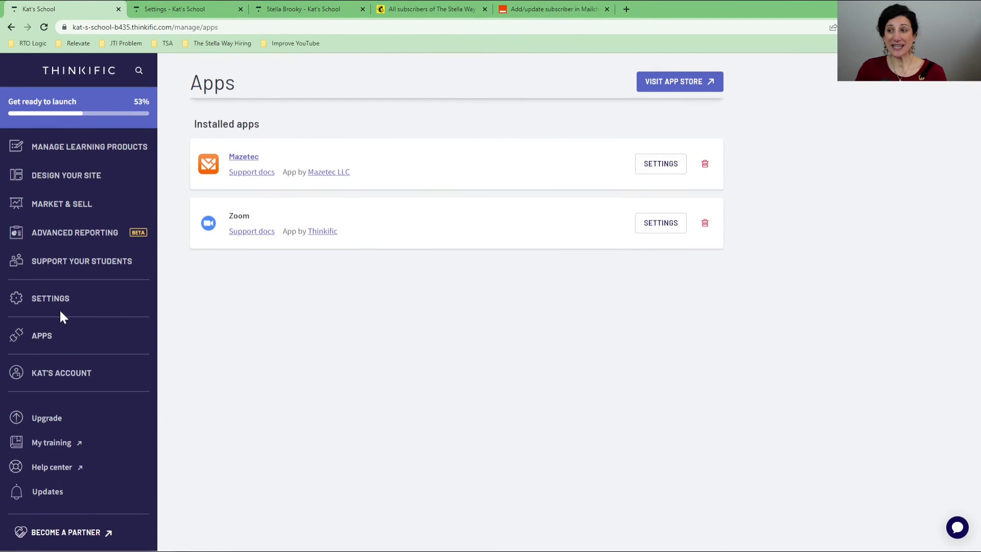
# Step: Open Thinkific's Users list and select the user created Aug 25, 2022
pyautogui.click(54, 273)
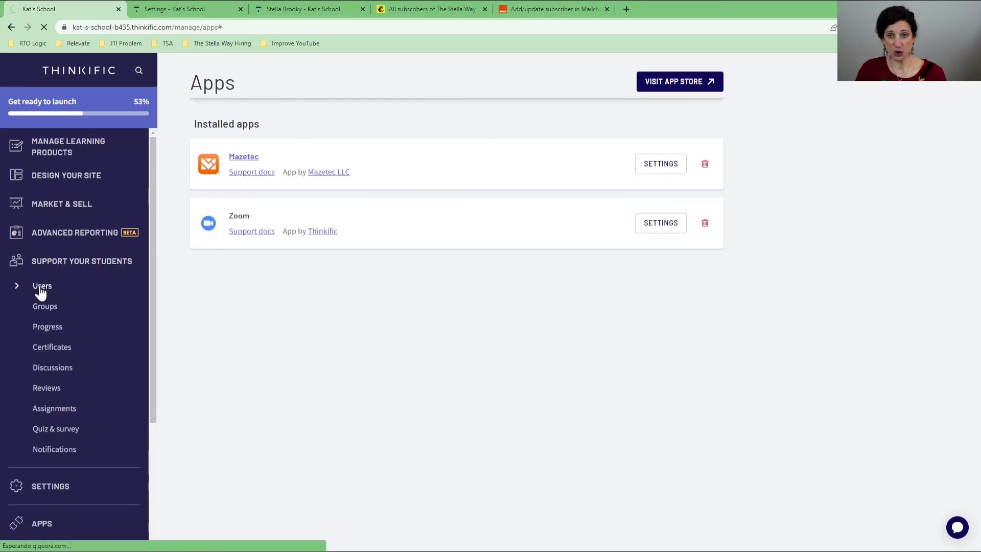
pyautogui.click(41, 287)
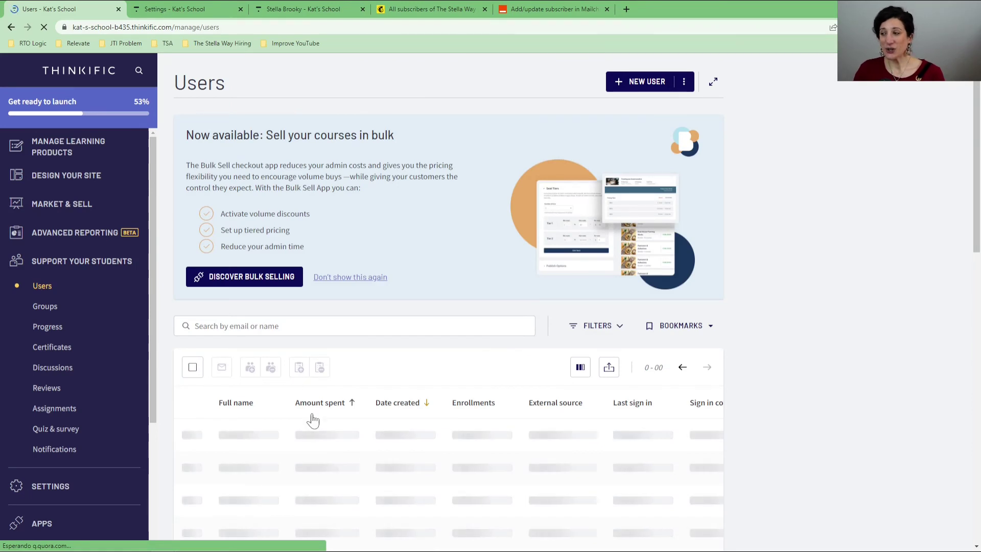
pyautogui.scroll(-1, 279, 409)
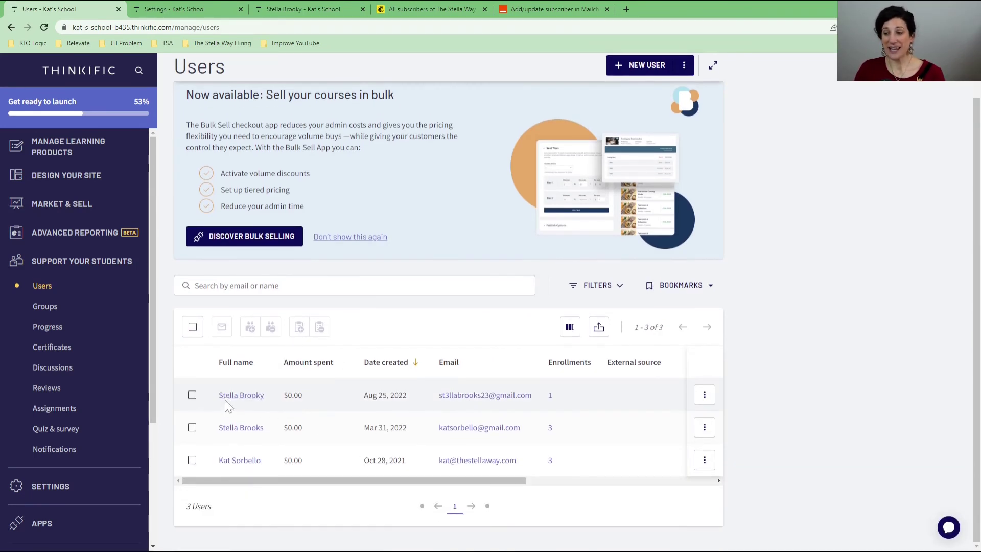
pyautogui.click(192, 395)
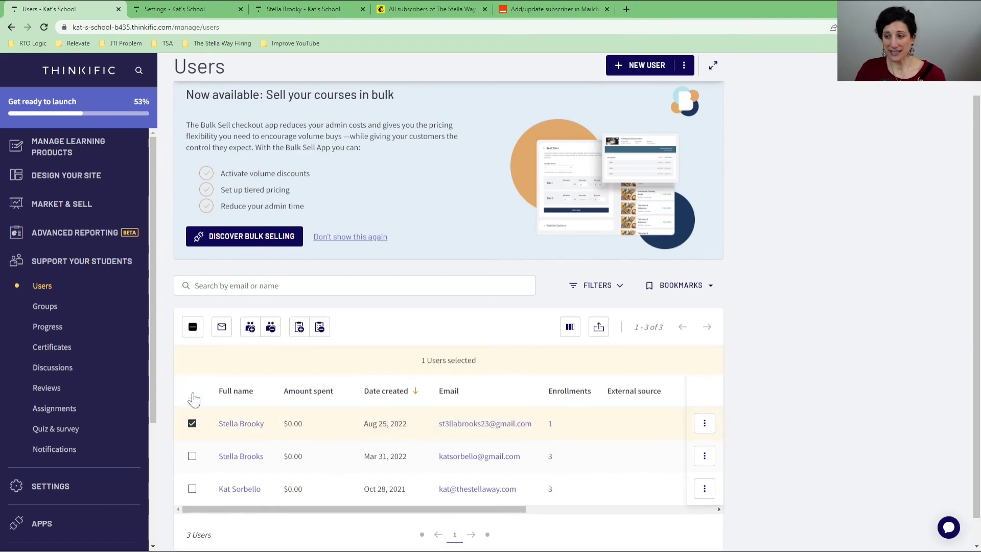
# Step: Open the Email User(s) form for the selected user
pyautogui.click(222, 327)
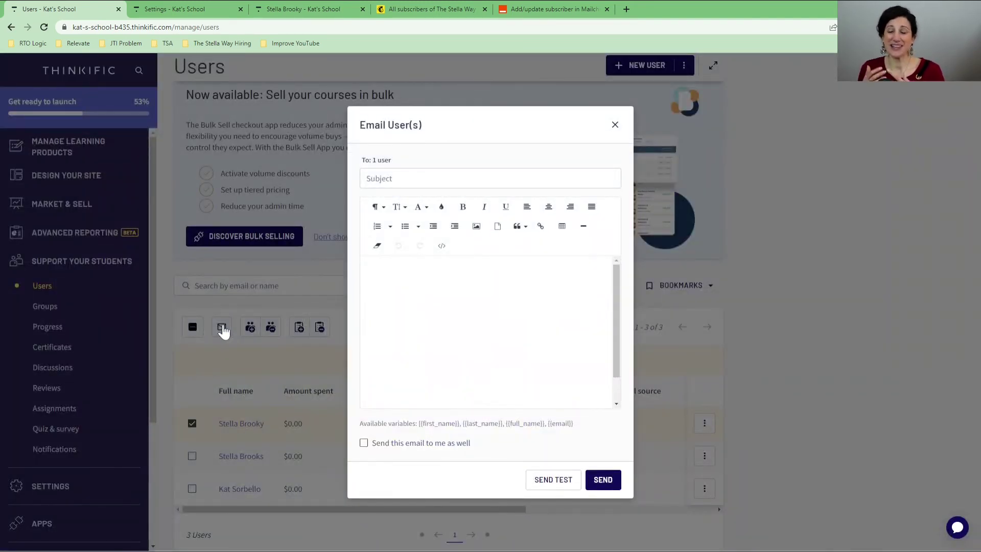